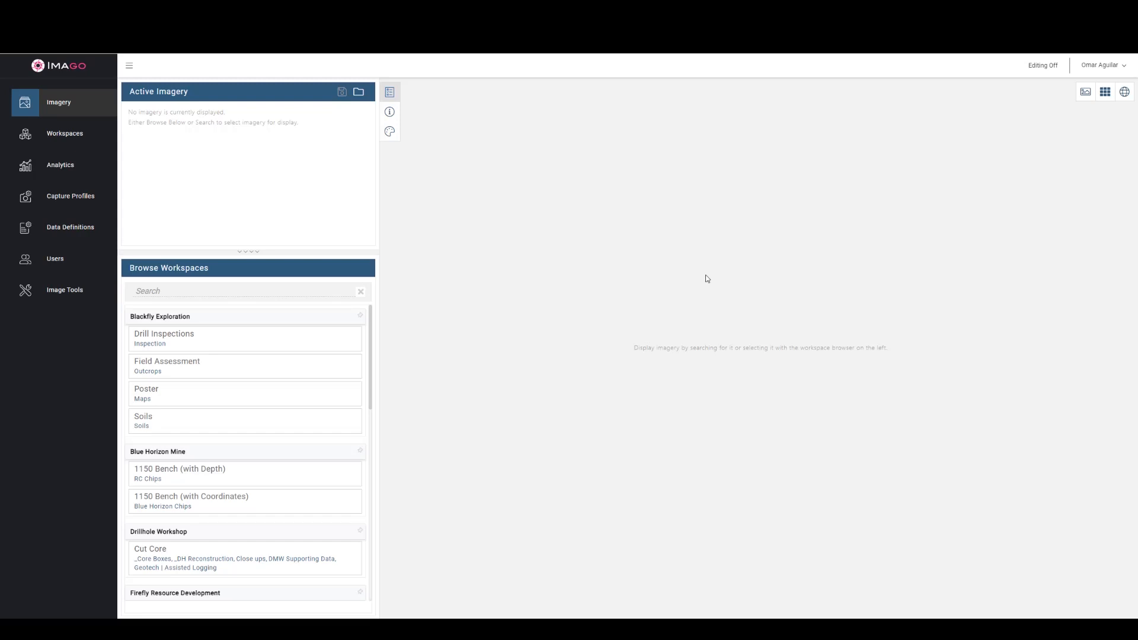
- Add a new imagery type named "Soils (Coordinates)" to the data definitions
scroll(366, 483, down, 10)
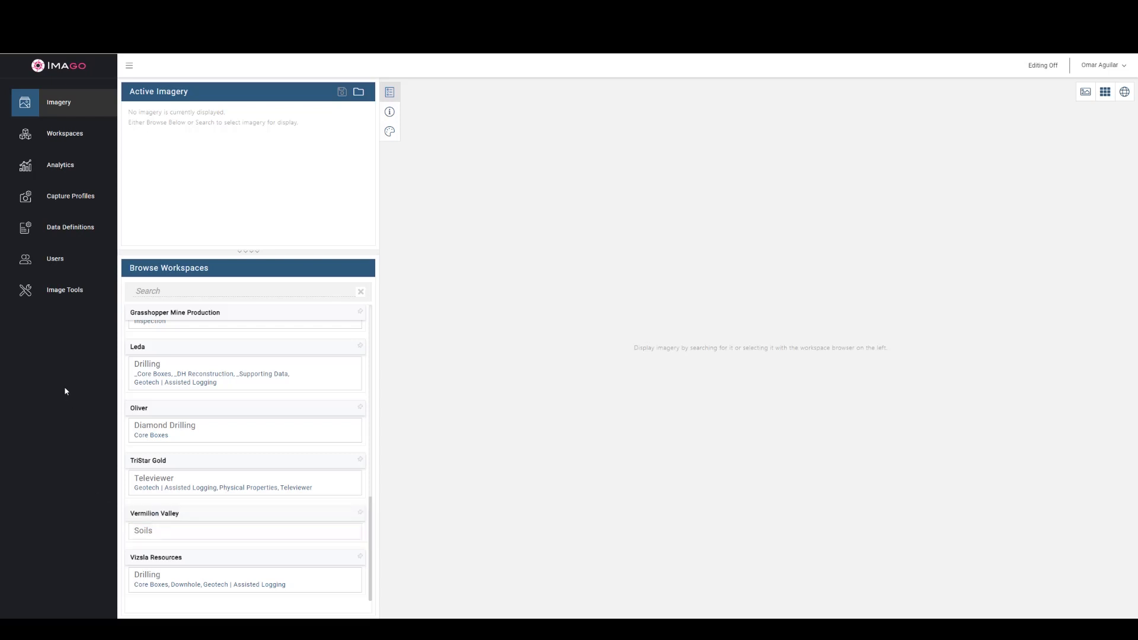
click(63, 236)
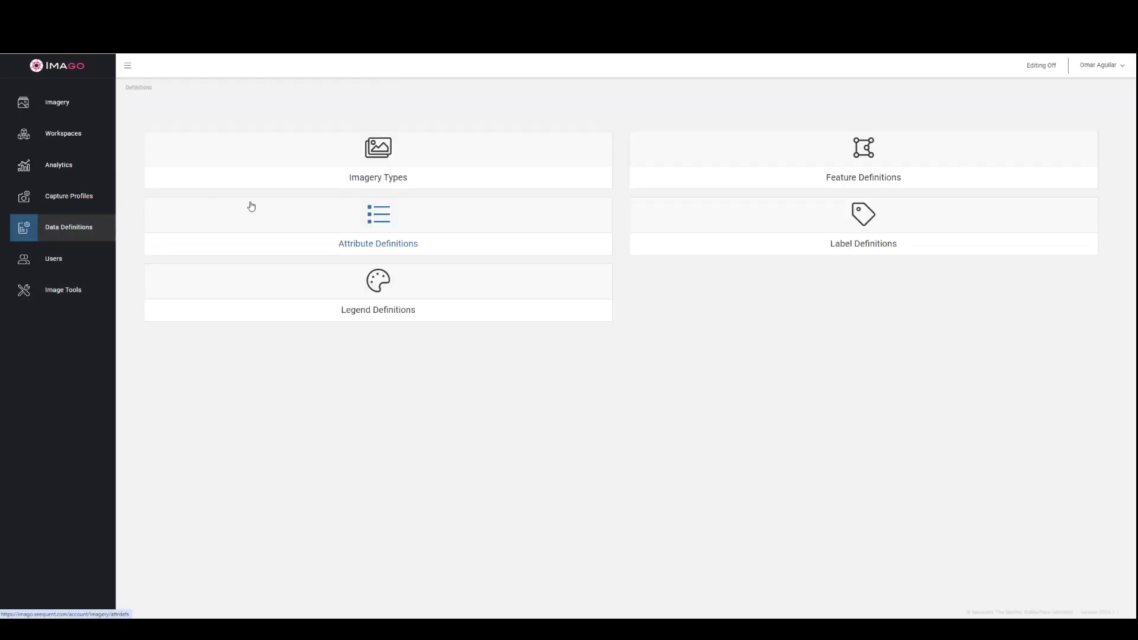
click(377, 187)
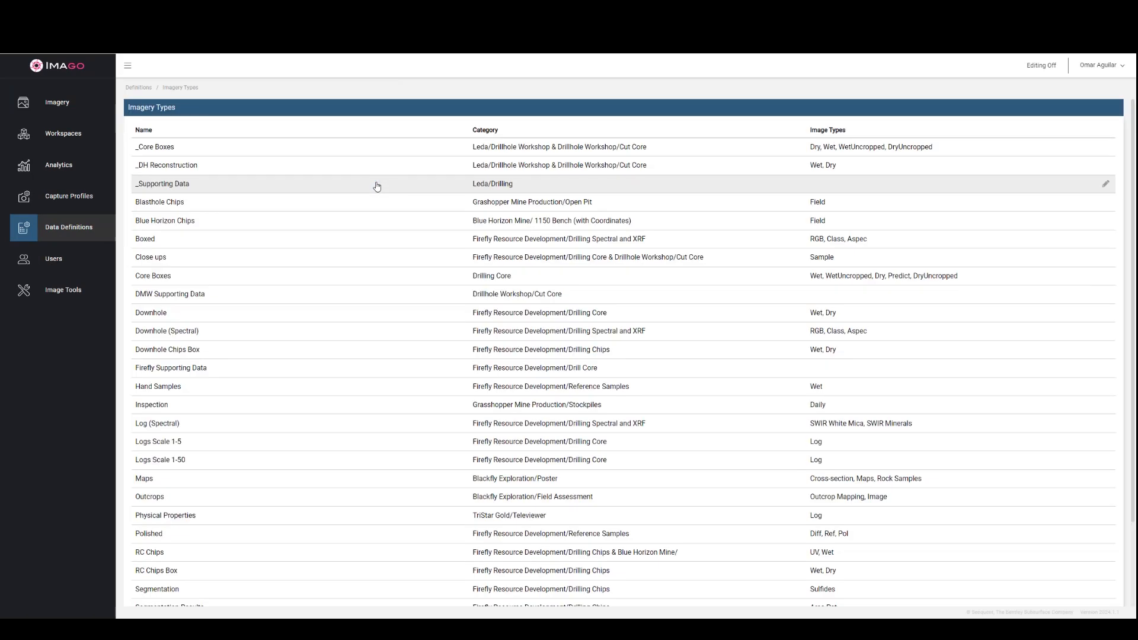
scroll(379, 225, down, 3)
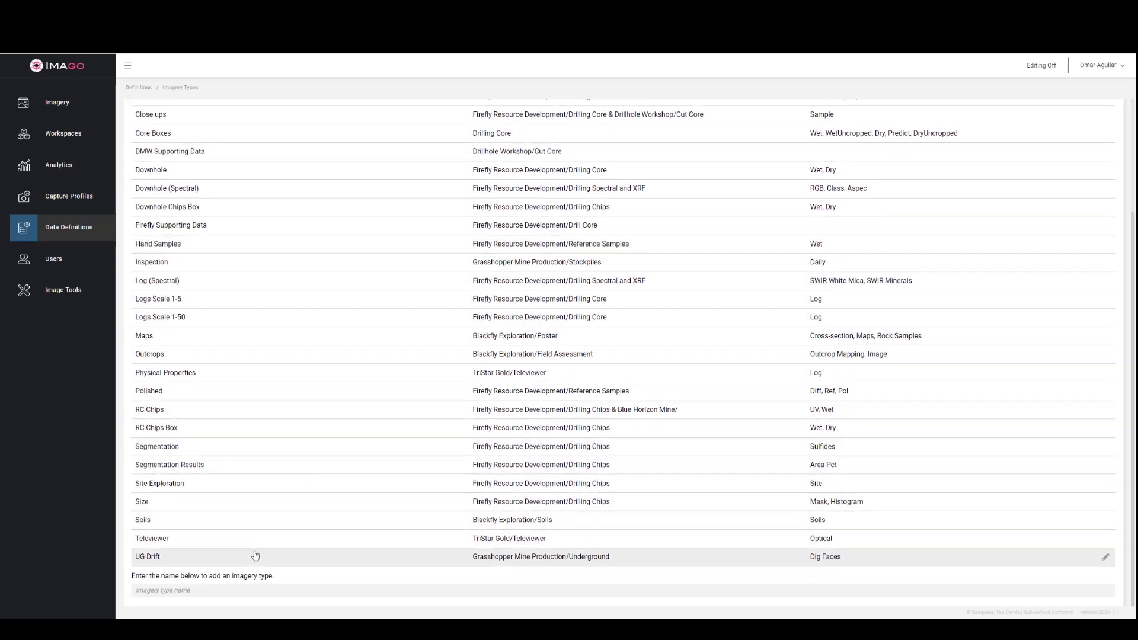
click(224, 595)
text(Soi)
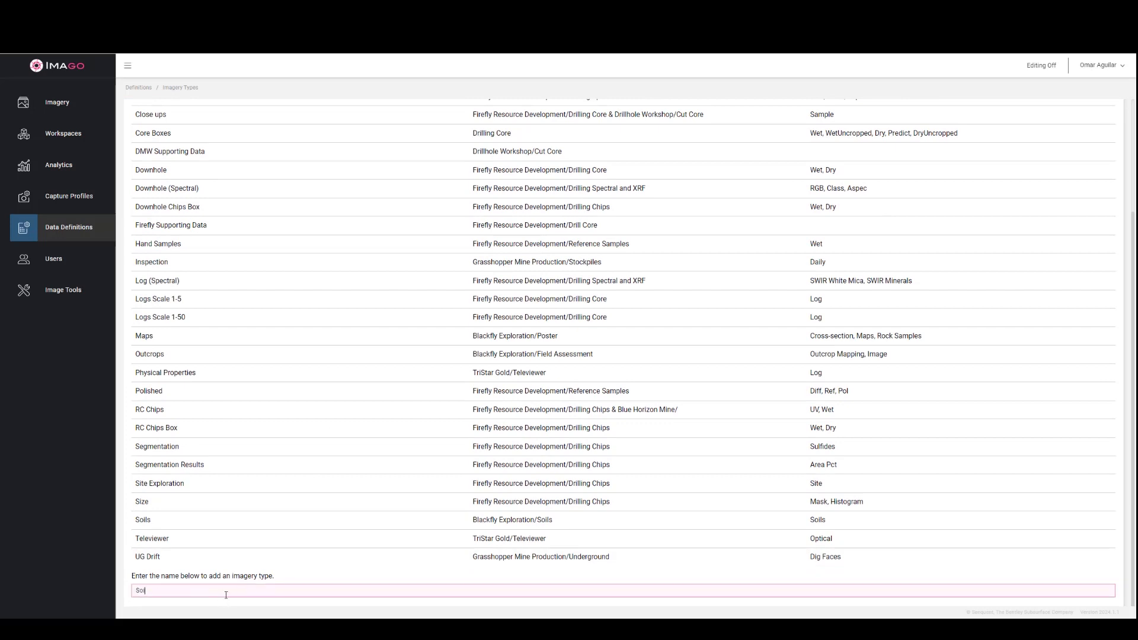
text(ls (Coordinates))
key(Return)
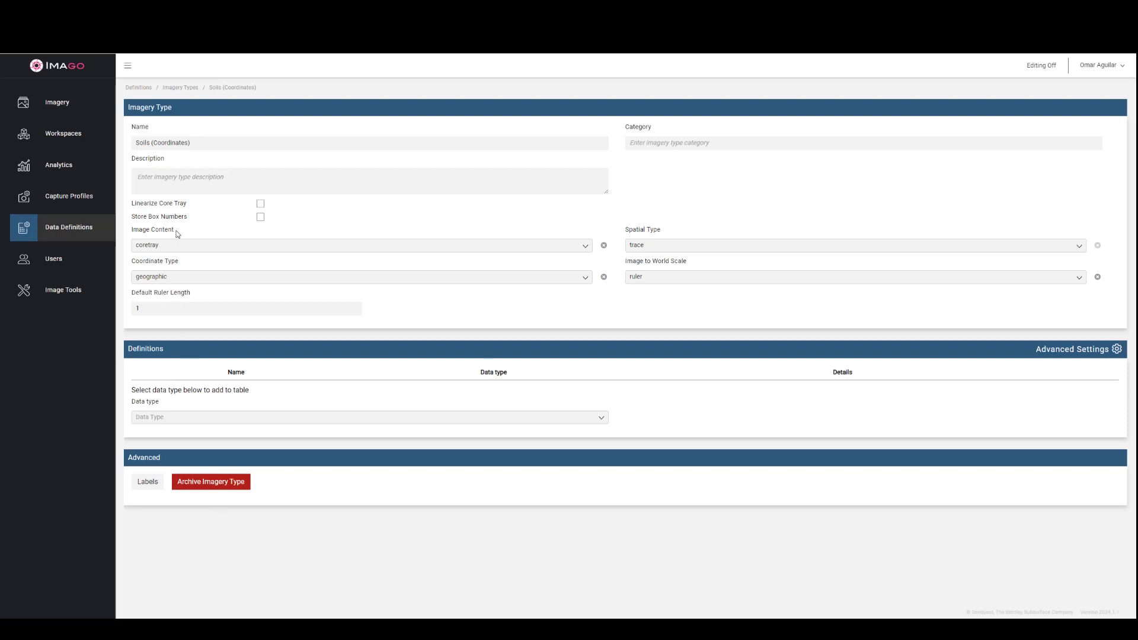
- Set the Soils (Coordinates) imagery type's image content to image and its spatial type to point
click(172, 247)
click(178, 292)
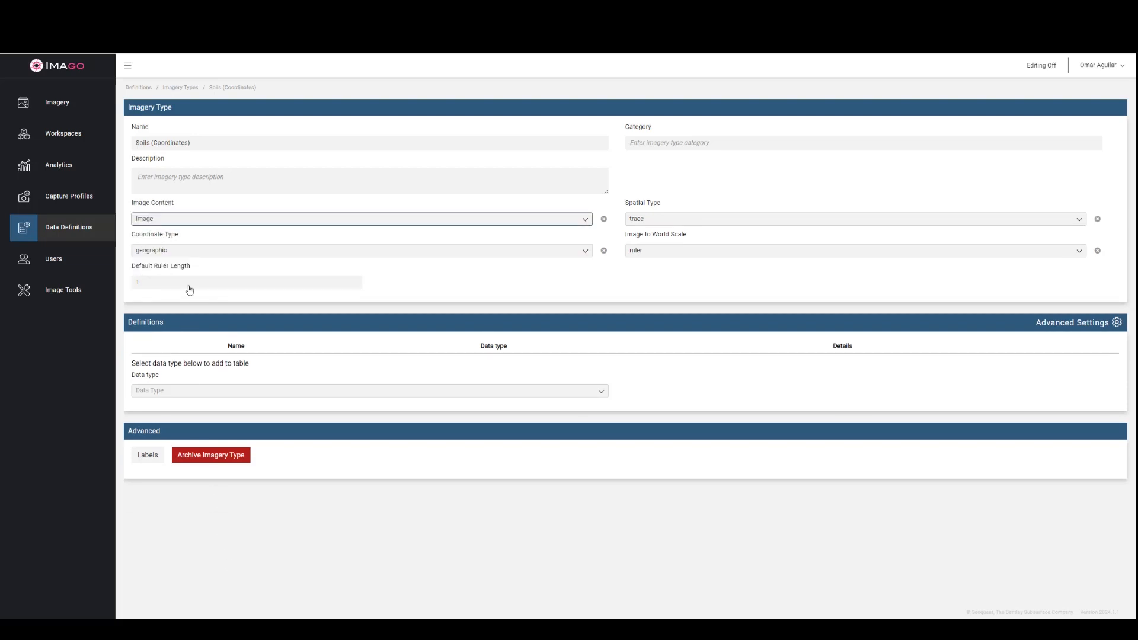
click(664, 219)
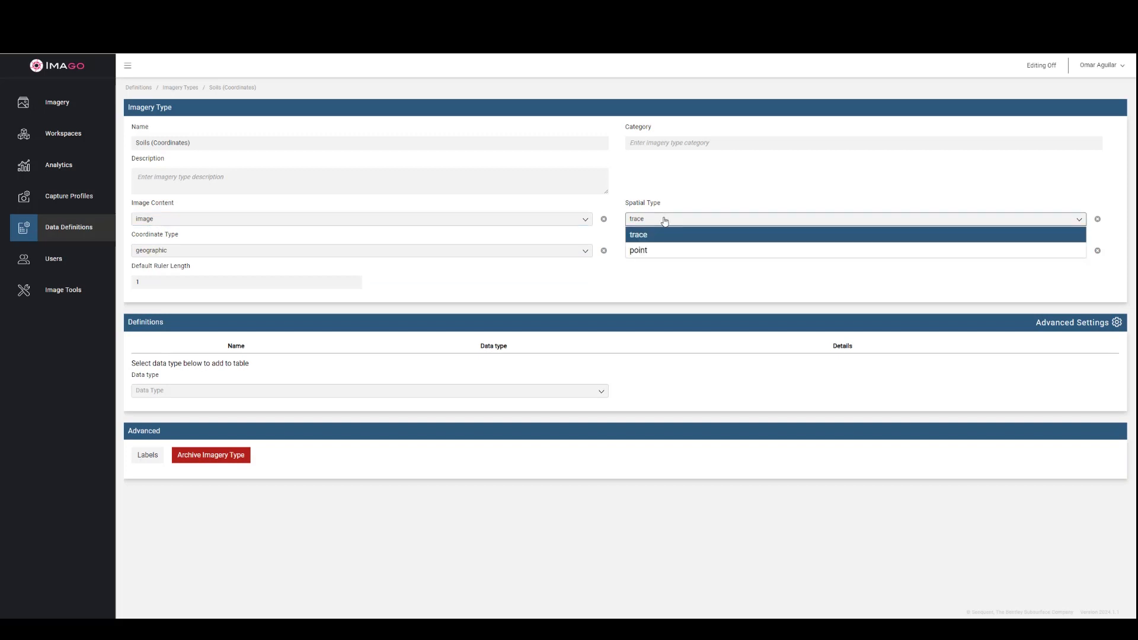
click(650, 251)
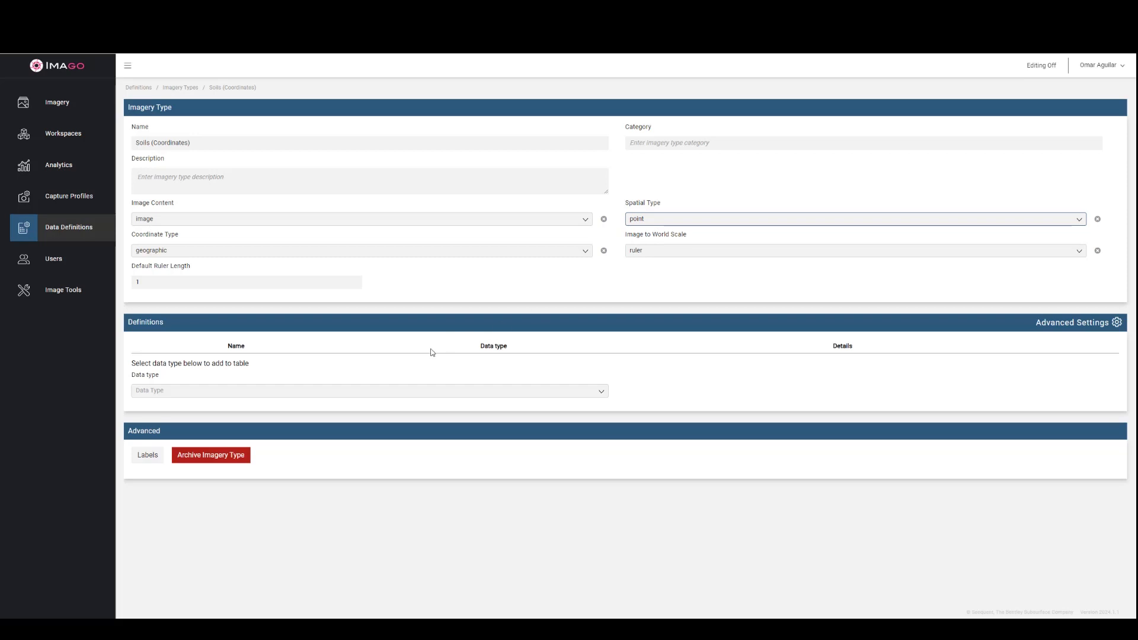
- Add an Original Image Type definition named "Field" to the Soils (Coordinates) imagery type
click(259, 394)
click(214, 409)
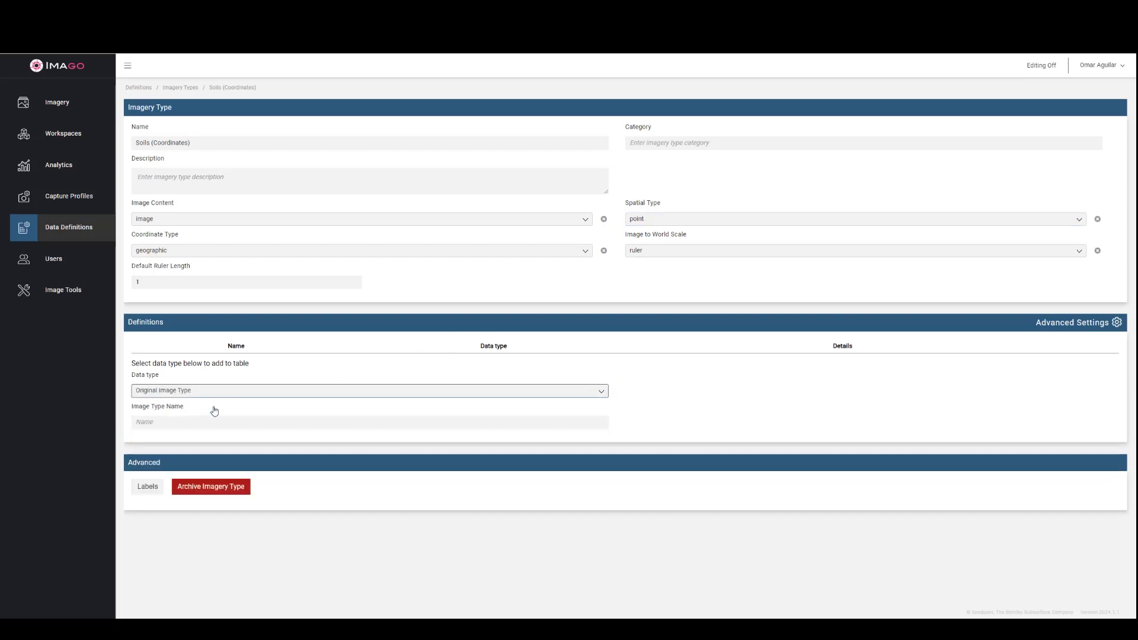
click(176, 423)
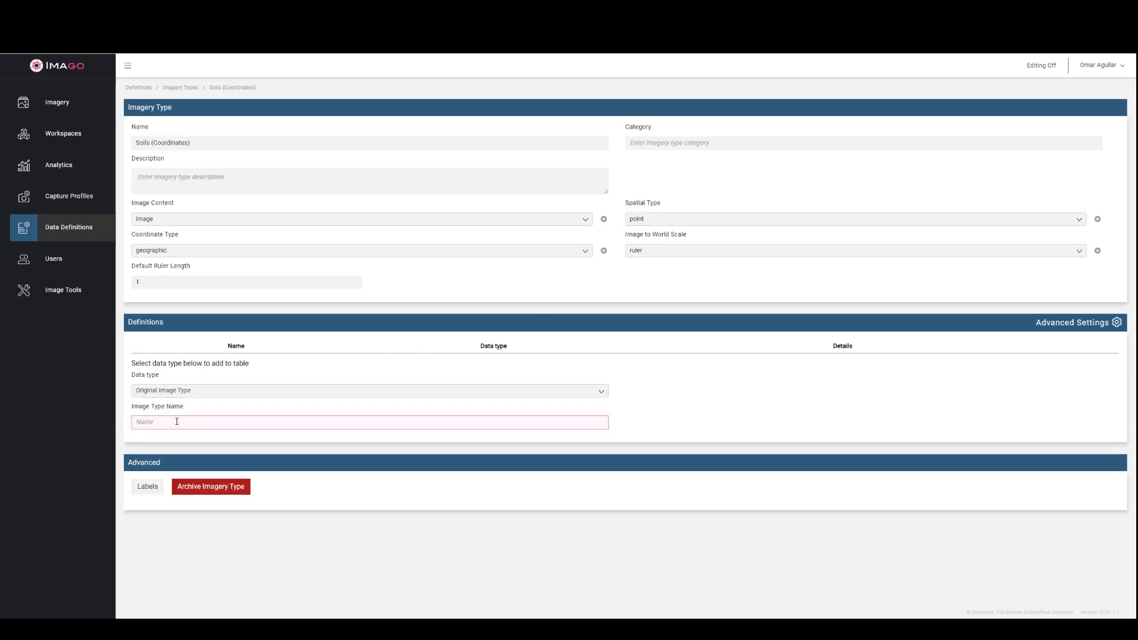
text(Field)
key(Return)
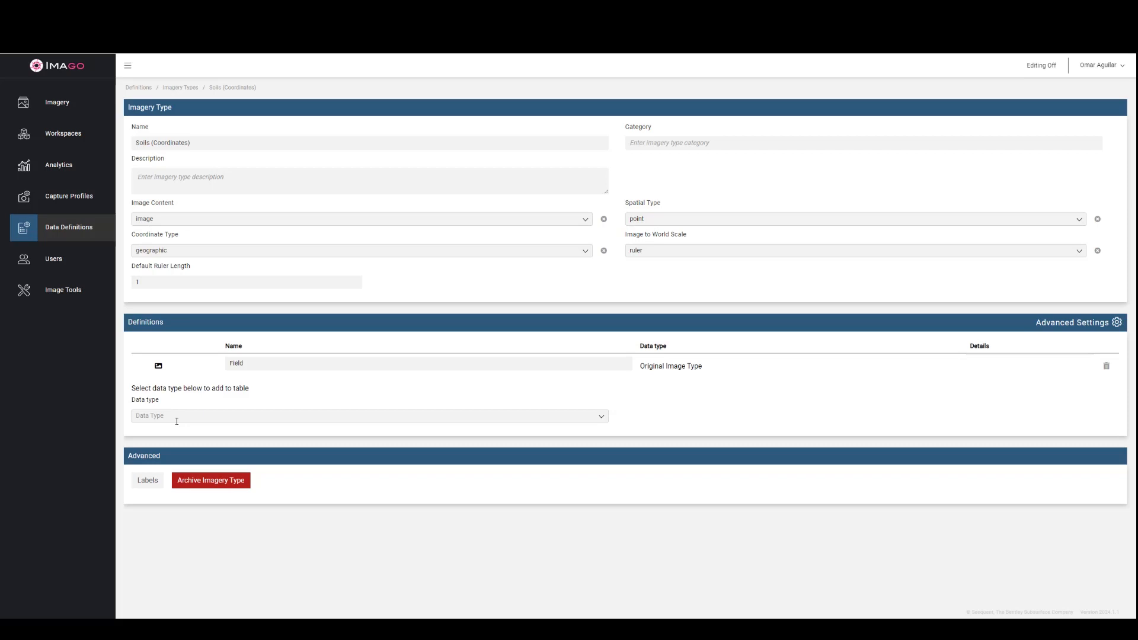
- Add the Soils (Coordinates) imagery type to the Soils dataset in the Vermilion Valley workspace
click(69, 140)
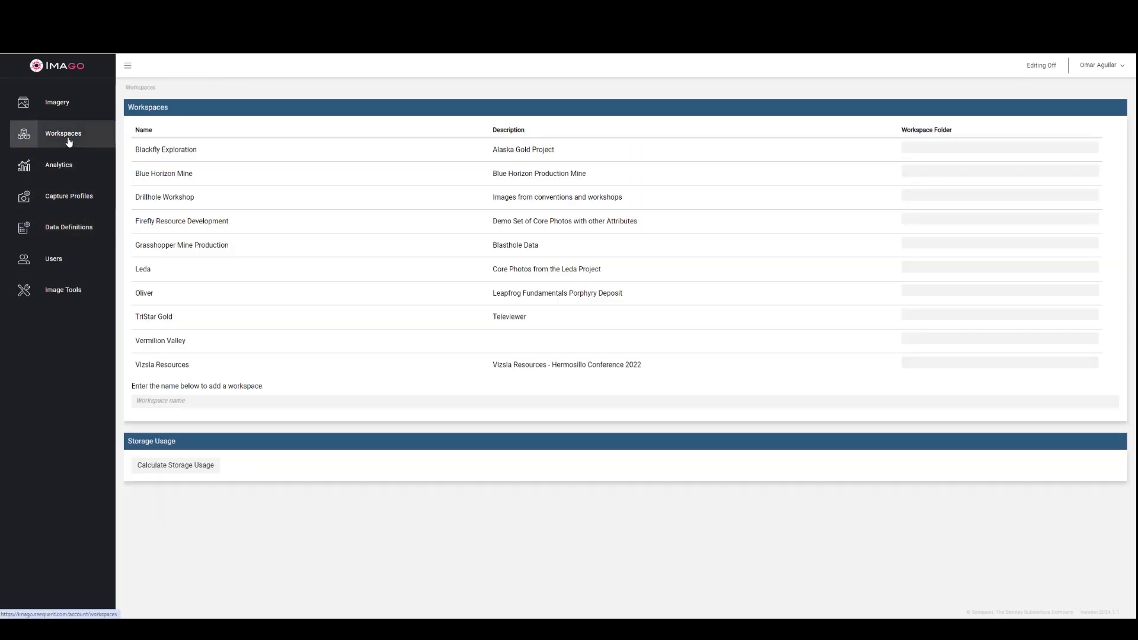
click(157, 351)
click(168, 277)
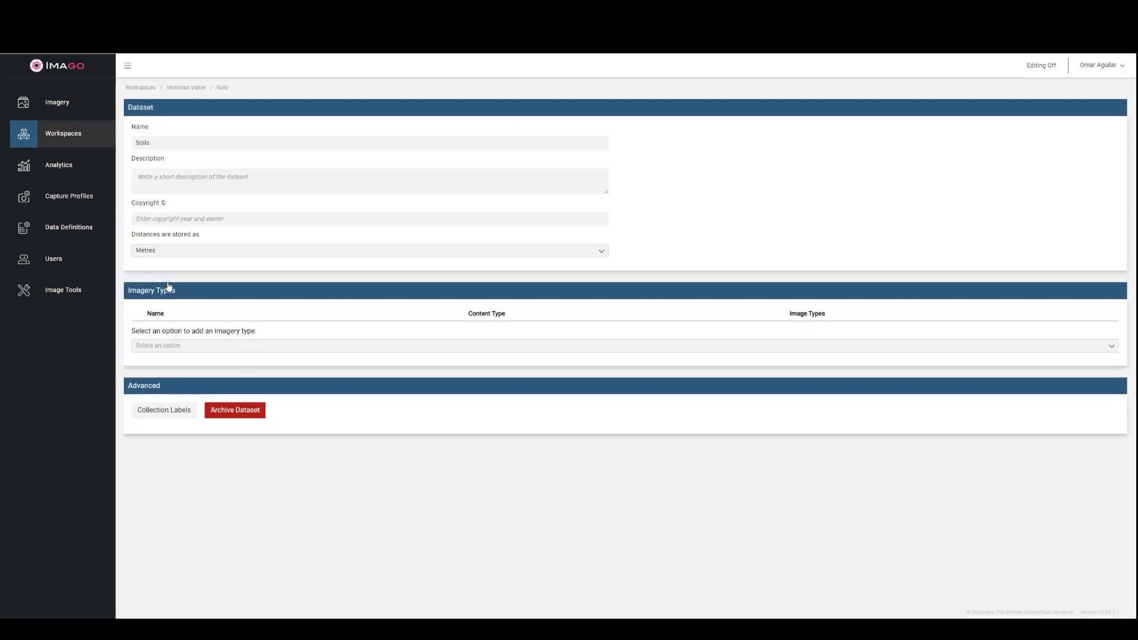
click(167, 346)
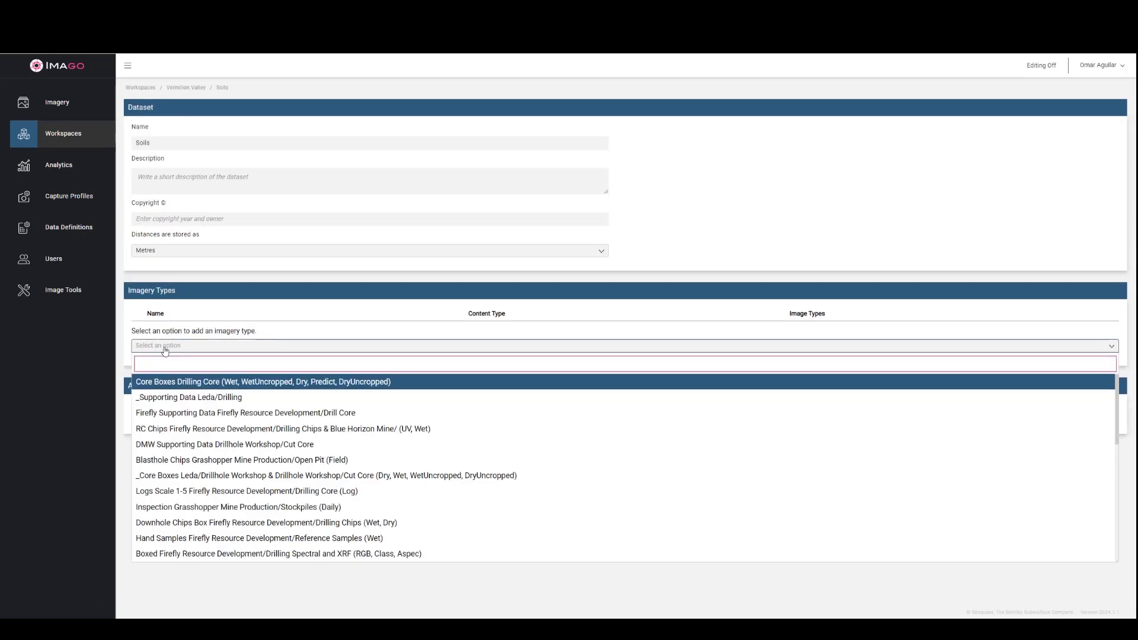
text(soils)
click(167, 397)
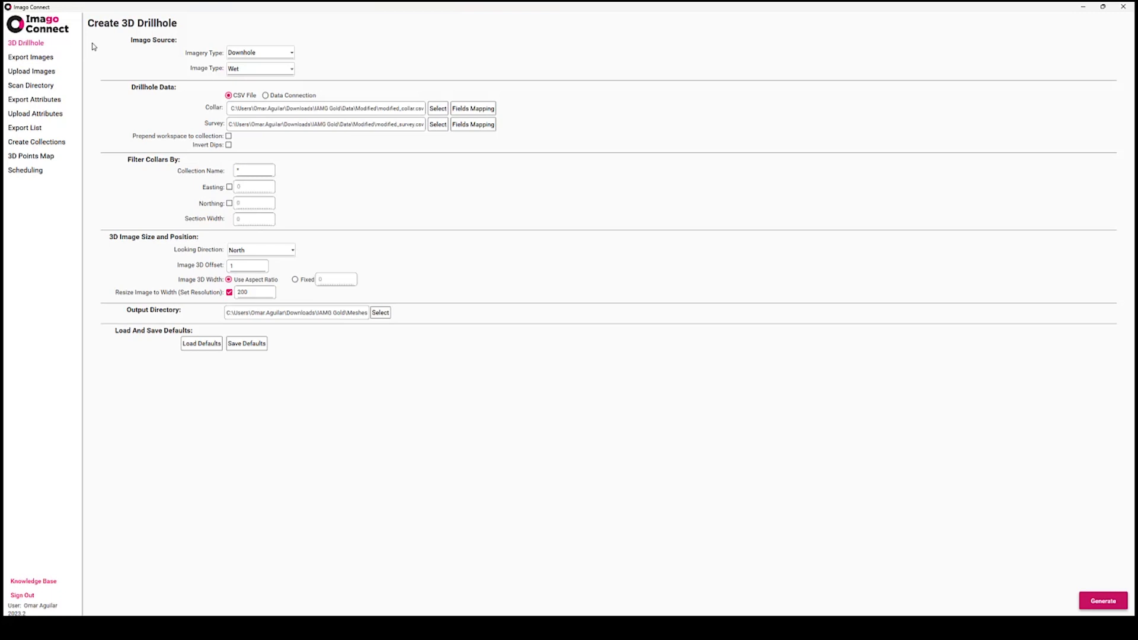
- Switch to Imago Connect and open the directory scan settings
click(73, 90)
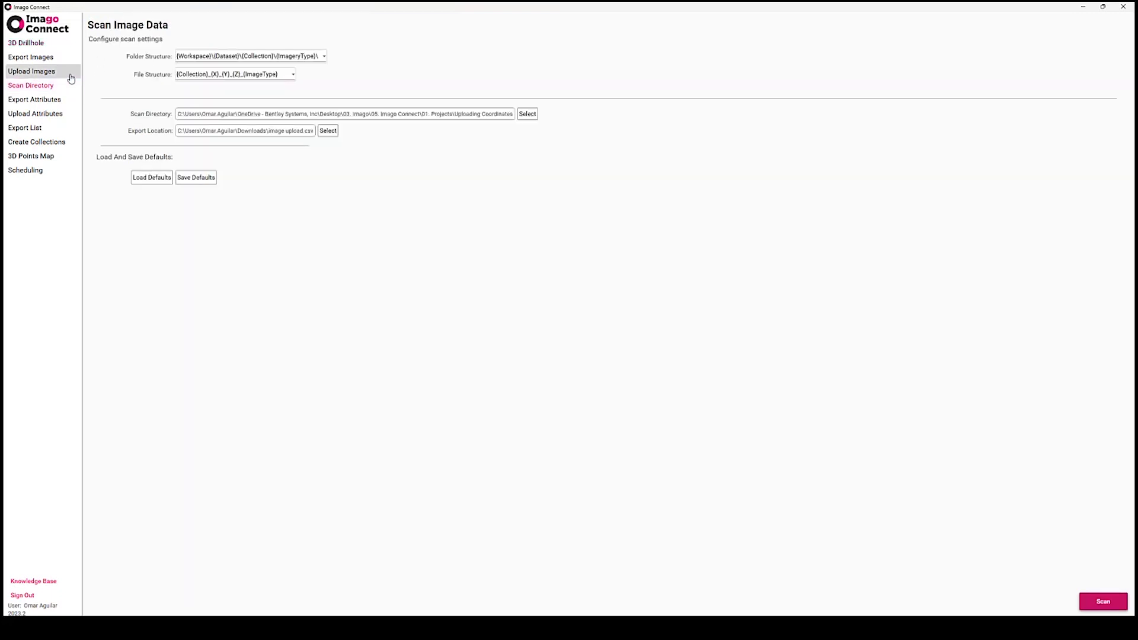
click(71, 77)
click(69, 86)
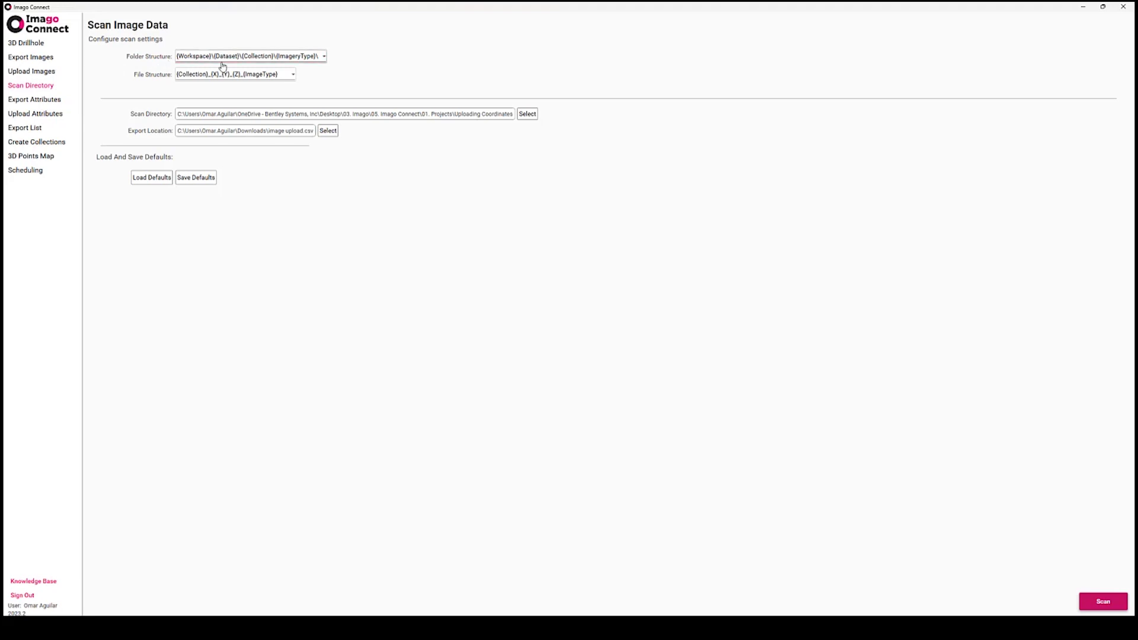
- Compare the folder structure presets with the image folders on disk, from Vermilion Valley through Soils into ADOBE REEF
click(323, 57)
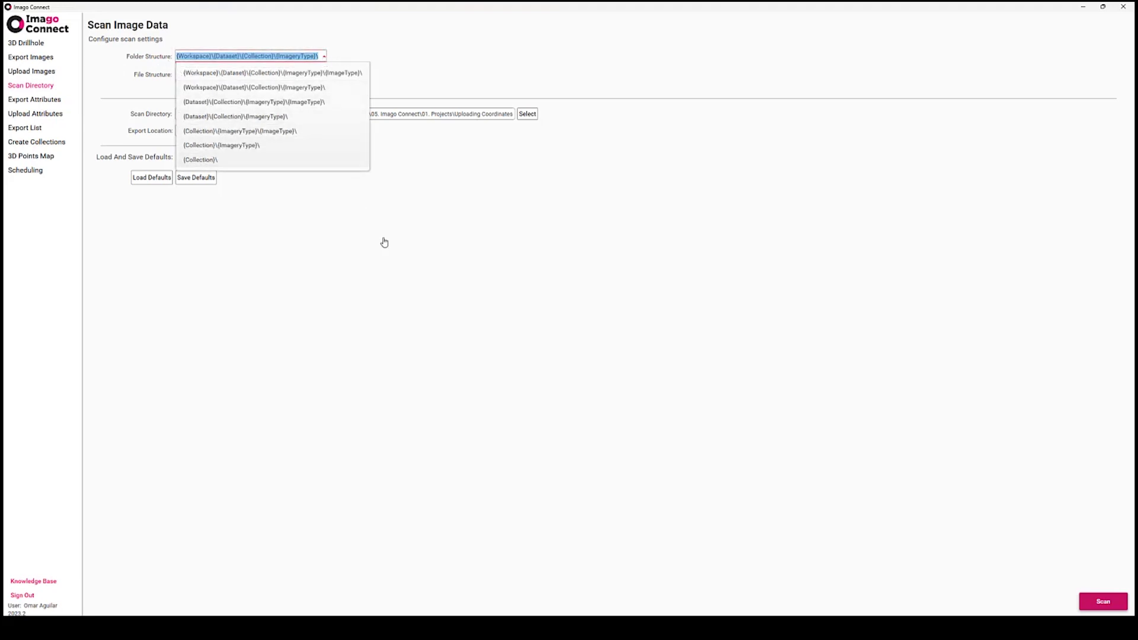
key(alt+Tab)
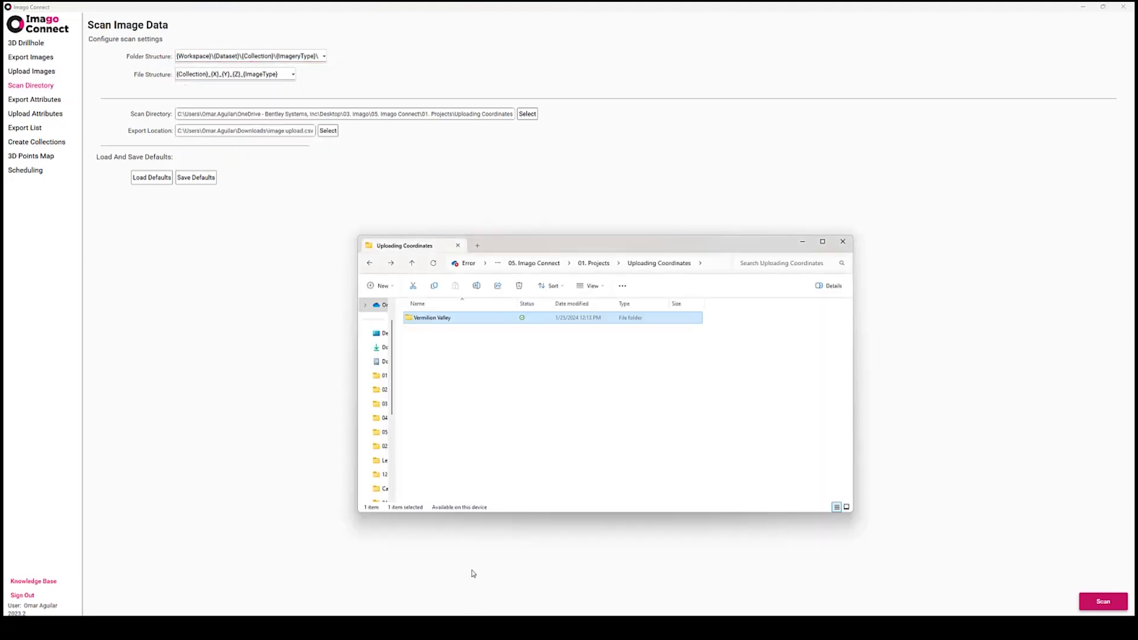
double_click(430, 320)
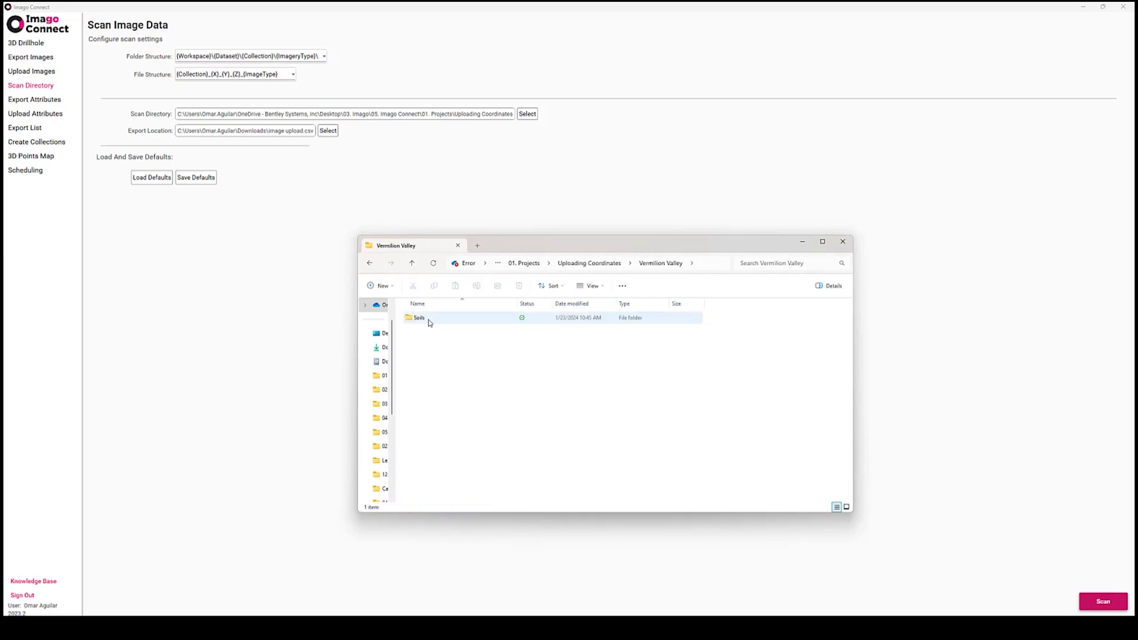
double_click(431, 321)
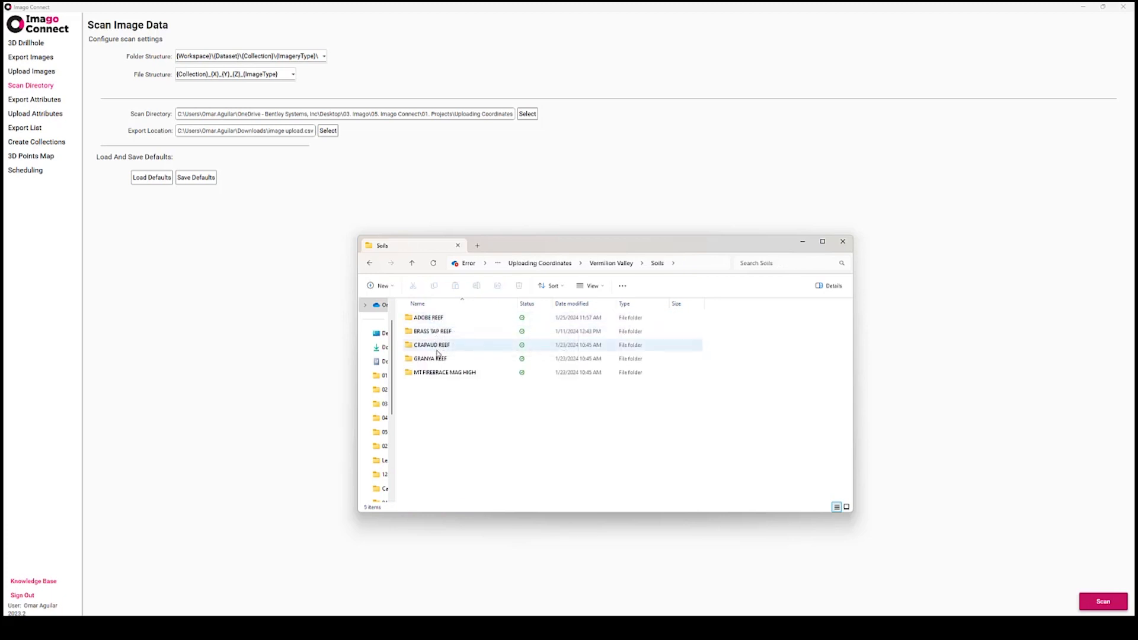
double_click(439, 318)
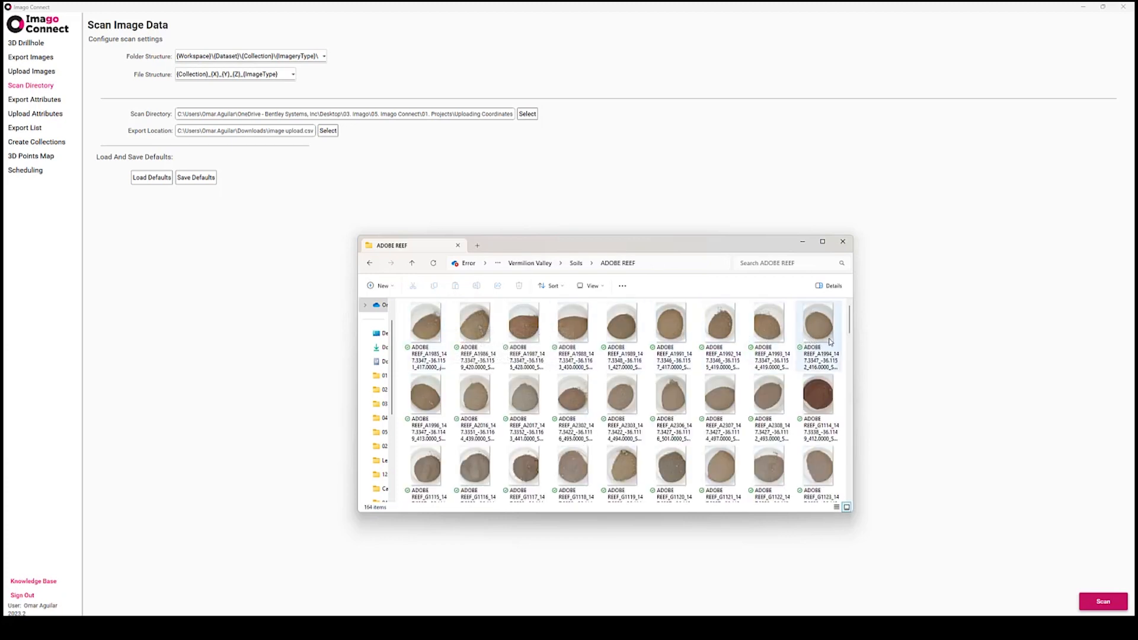
click(804, 241)
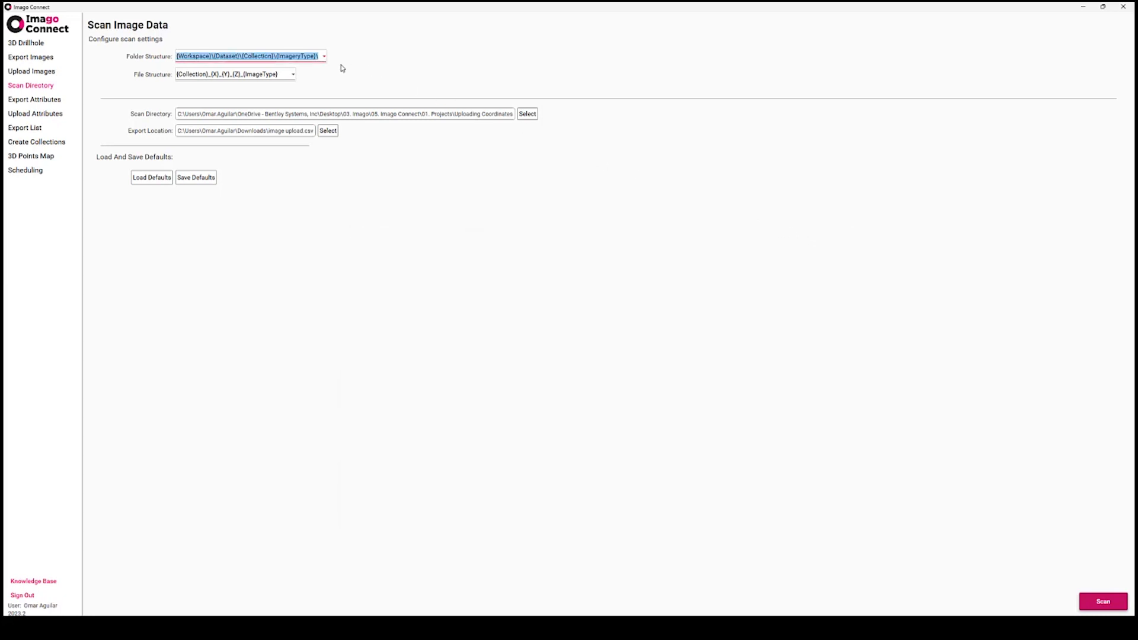
- Shorten the scan's folder structure to {Workspace}\{Dataset}\{Collection}
click(318, 56)
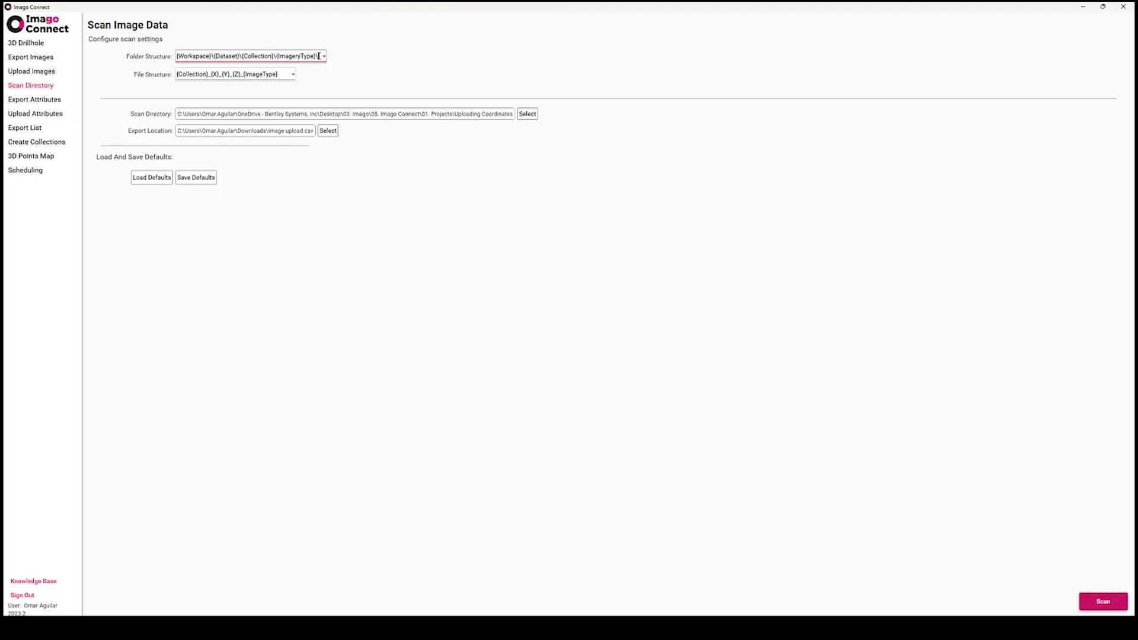
key(BackSpace)
key(BackSpace)
key(BackSpace)
key(BackSpace)
key(BackSpace)
key(BackSpace)
key(BackSpace)
key(BackSpace)
key(BackSpace)
key(BackSpace)
key(BackSpace)
key(BackSpace)
key(BackSpace)
key(BackSpace)
key(BackSpace)
- Compare the file structure presets with the parts of the first ADOBE REEF image's file name
click(293, 75)
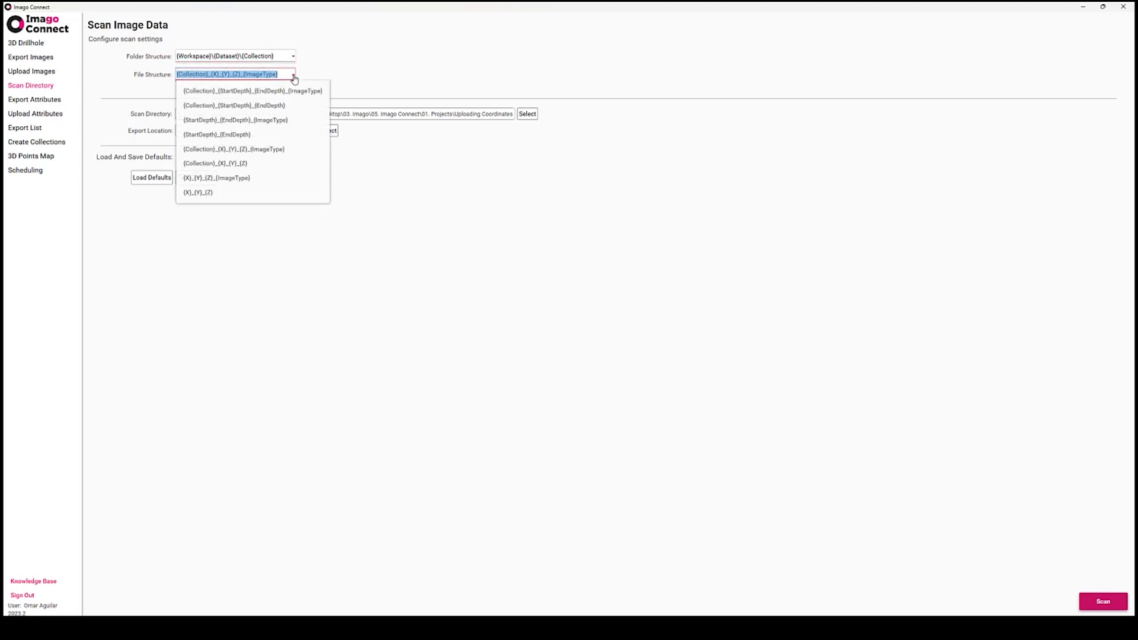
click(451, 538)
key(alt+Tab)
key(F2)
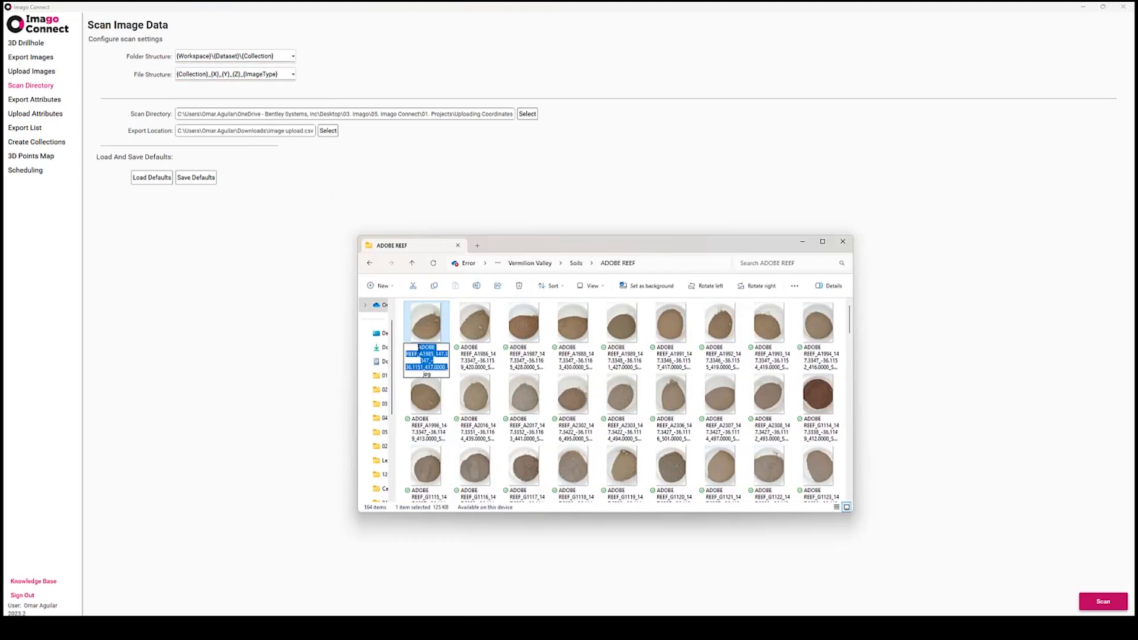
click(418, 348)
drag(419, 347, 417, 355)
click(421, 353)
mouse_move(436, 353)
mouse_down()
mouse_move(448, 354)
mouse_move(421, 366)
mouse_move(446, 369)
mouse_up()
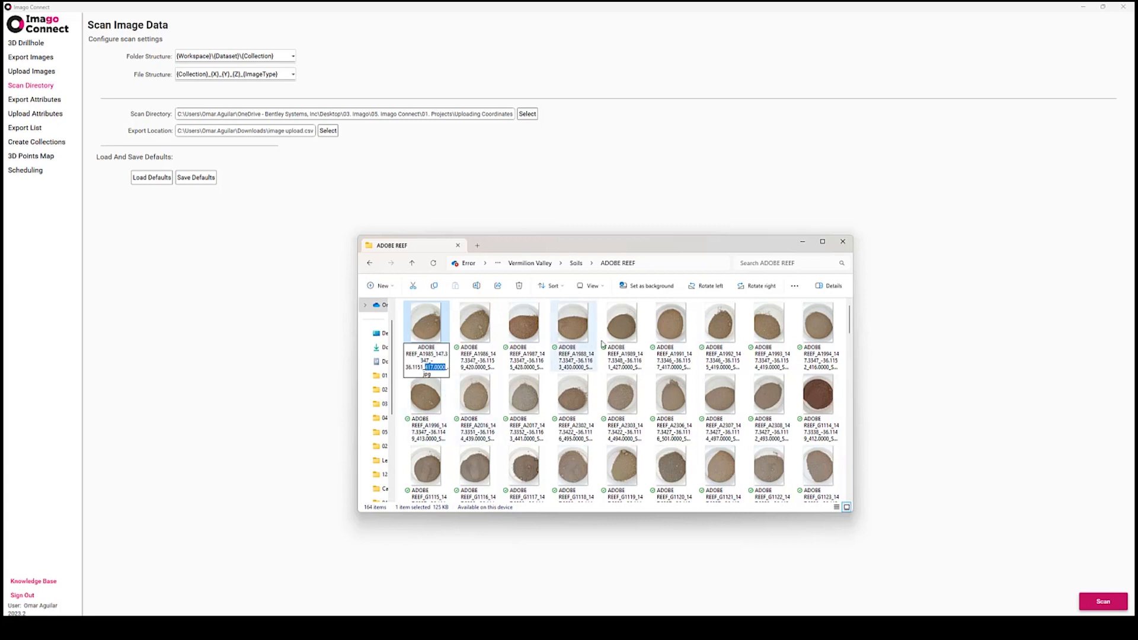
click(803, 246)
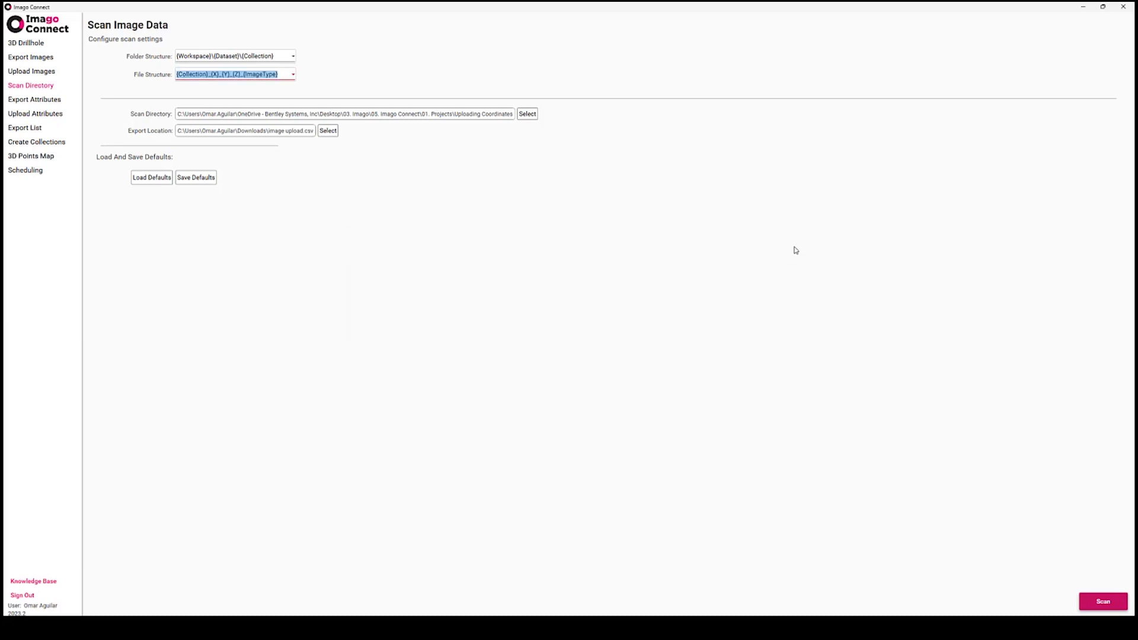
- Set the scan's file structure to {Collection}_{ImageryName}_{X}_{Y}_{Z}_, removing the image type and inserting the imagery name
click(281, 75)
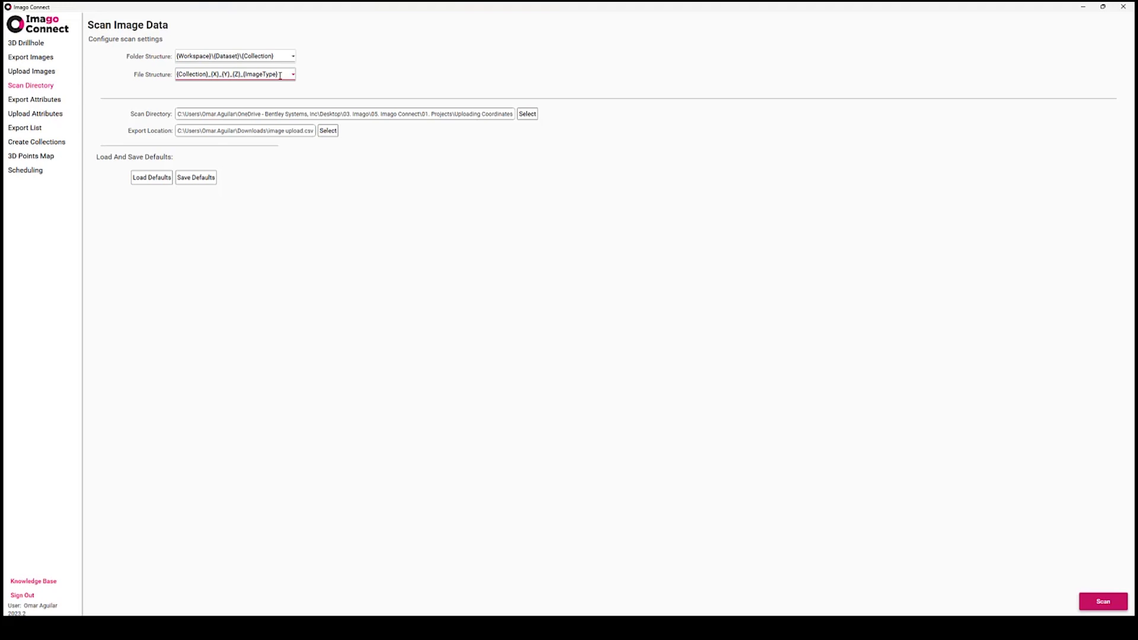
key(BackSpace)
key(BackSpace)
key(BackSpace)
key(BackSpace)
key(BackSpace)
key(BackSpace)
key(BackSpace)
key(BackSpace)
key(BackSpace)
key(BackSpace)
key(BackSpace)
click(212, 74)
text({ImageryName}_{)
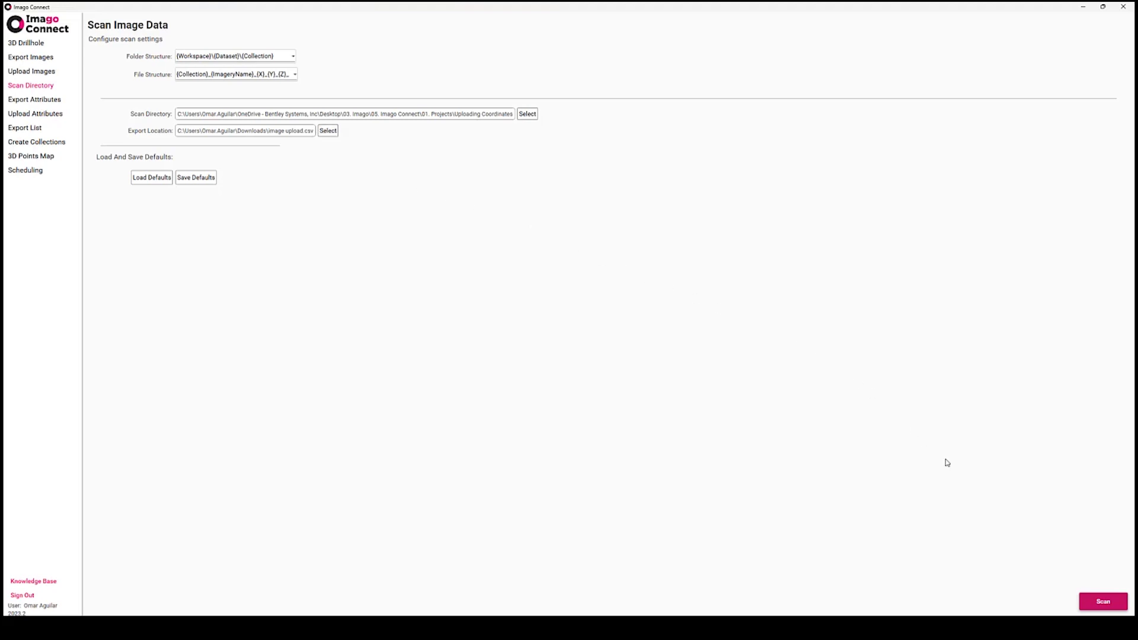
- Scan the directory for images and widen the workspace column in the exported image upload.csv
click(1103, 602)
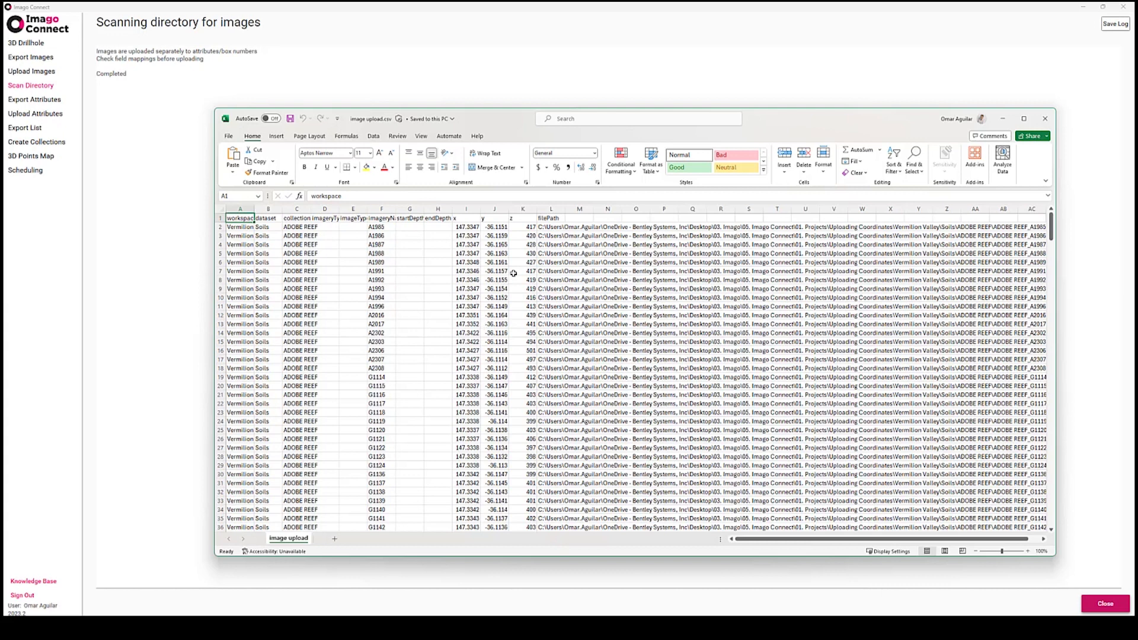
click(554, 220)
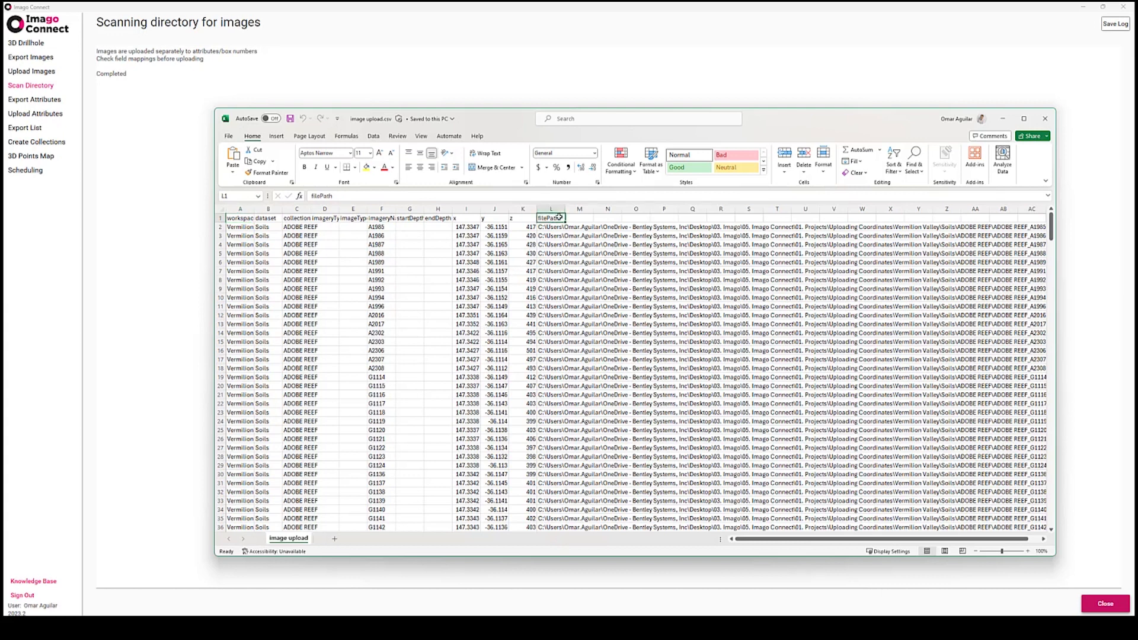
click(554, 226)
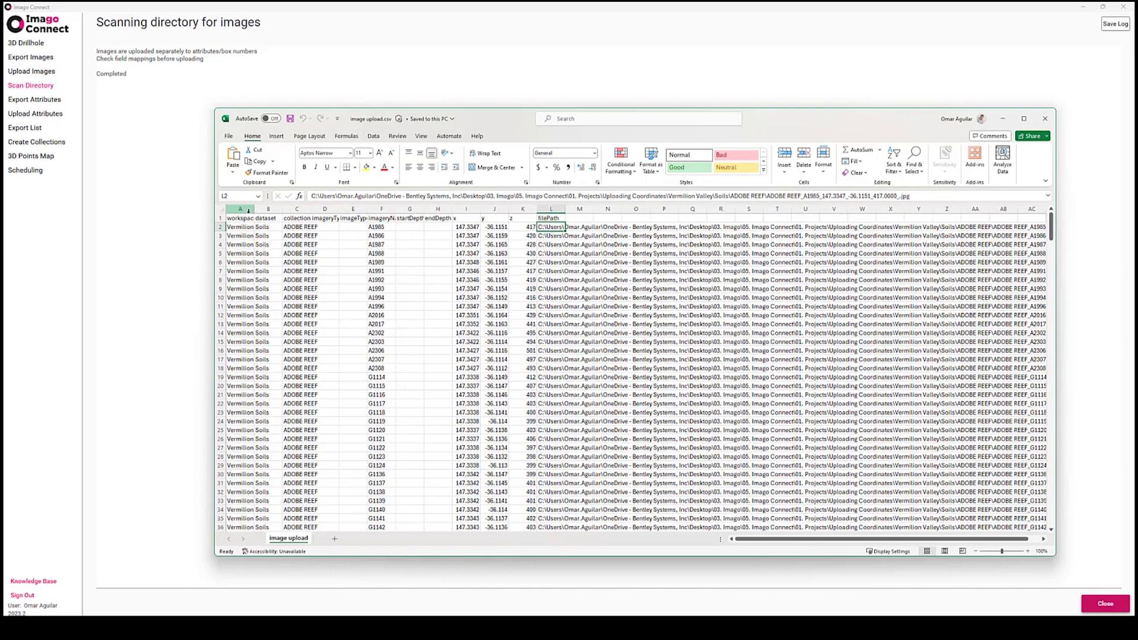
drag(253, 210, 273, 209)
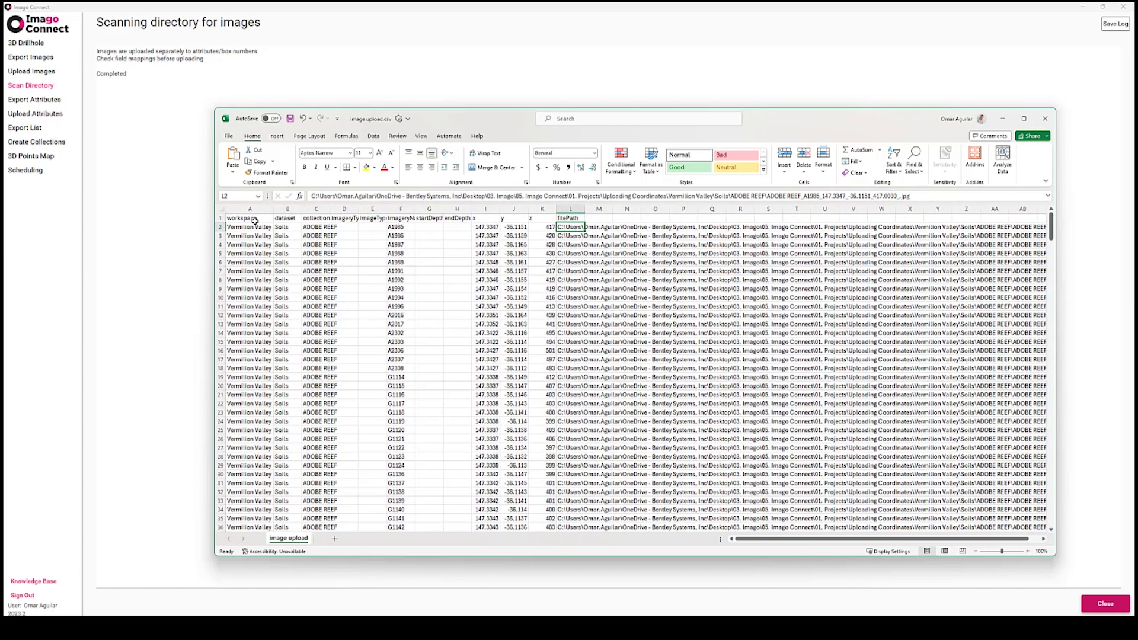
- Check the CSV's workspace, dataset and x, y, z headers, widening the collection column to show its full contents
click(255, 220)
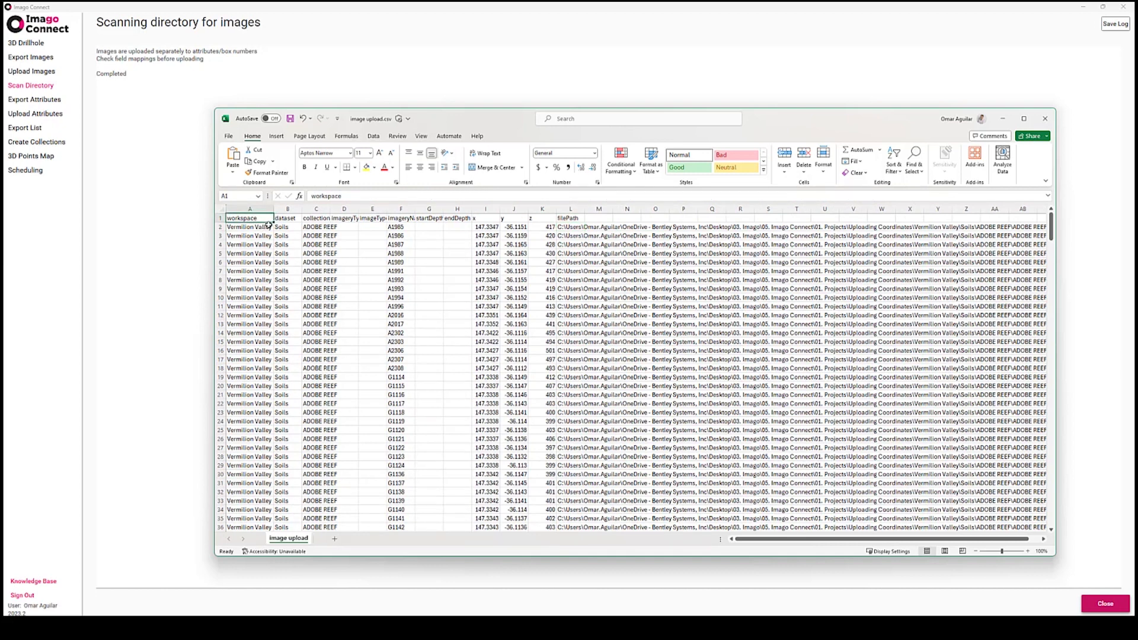
click(283, 219)
drag(330, 210, 354, 211)
click(513, 219)
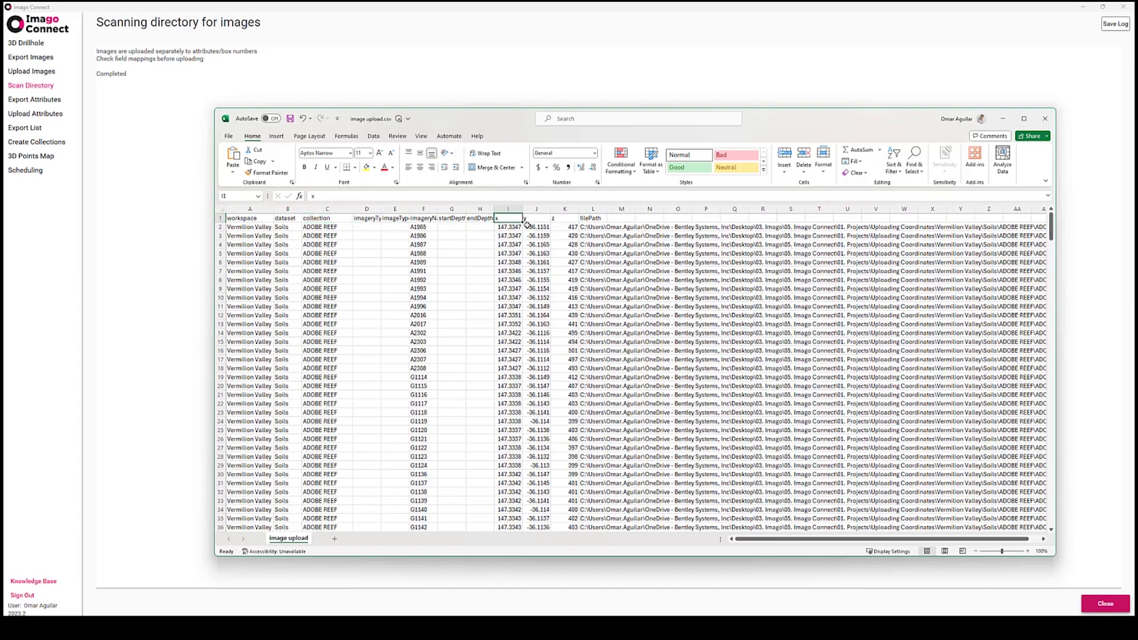
click(532, 220)
click(560, 219)
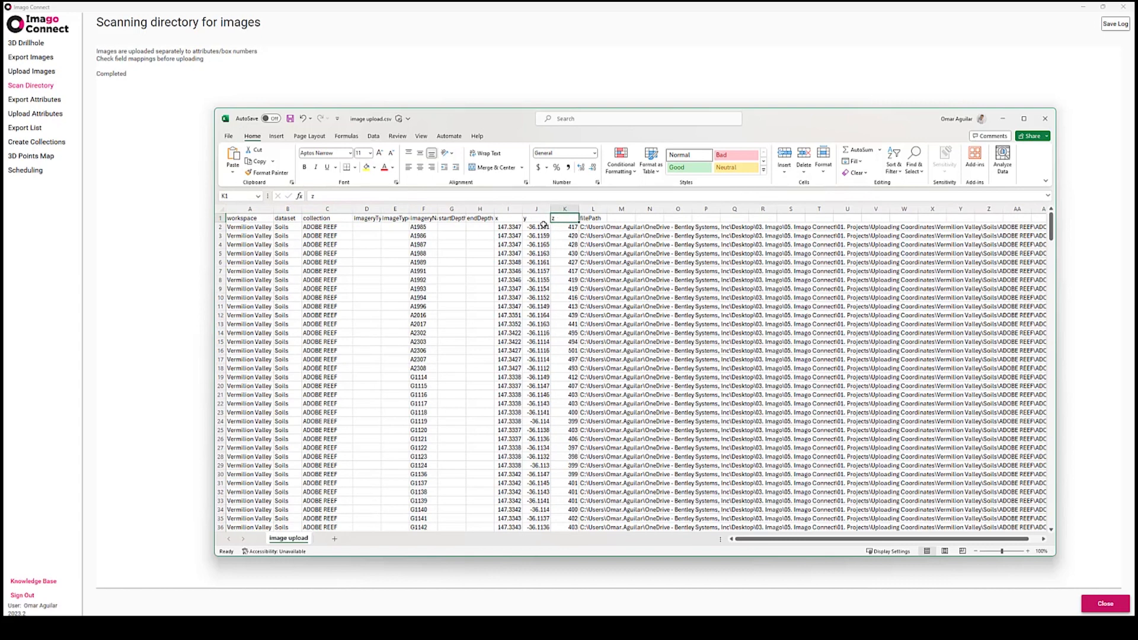
- Widen the imageryType and imageType columns so that their headers are fully readable
drag(381, 210, 452, 210)
click(394, 218)
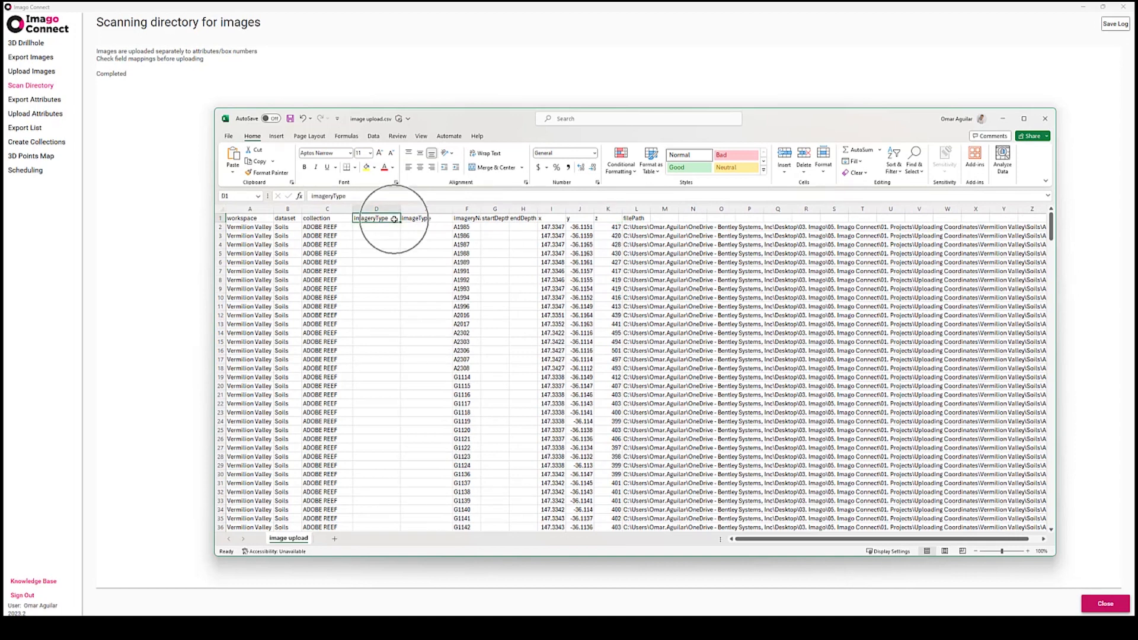
click(437, 219)
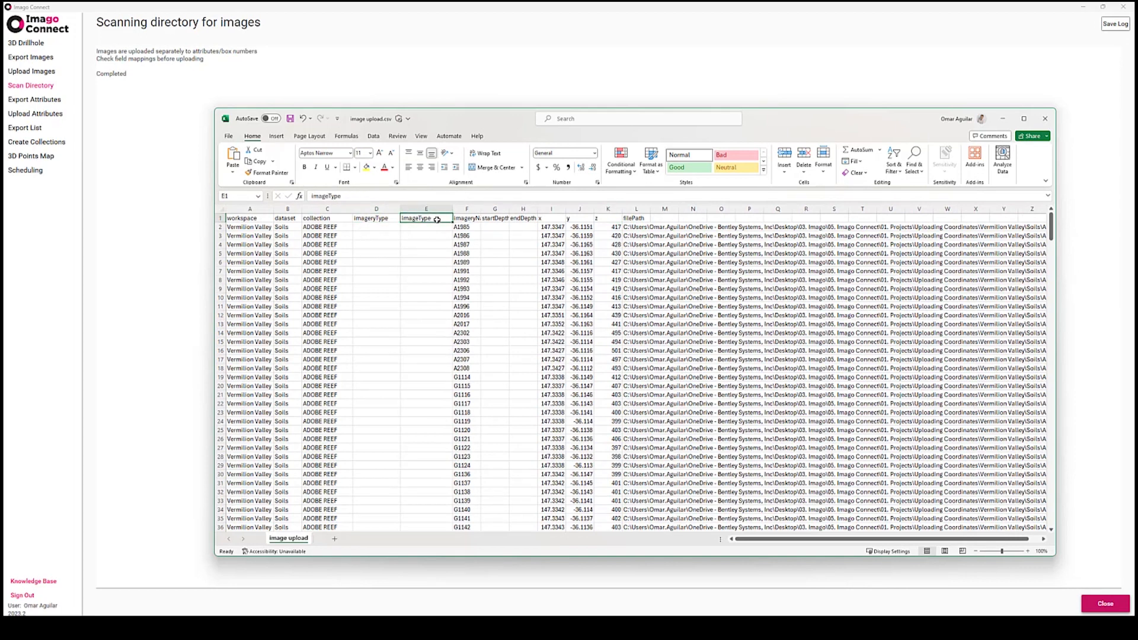
- Fill the imageryType column with Soils (Coordinates) for every image row and widen the column to fit
click(373, 227)
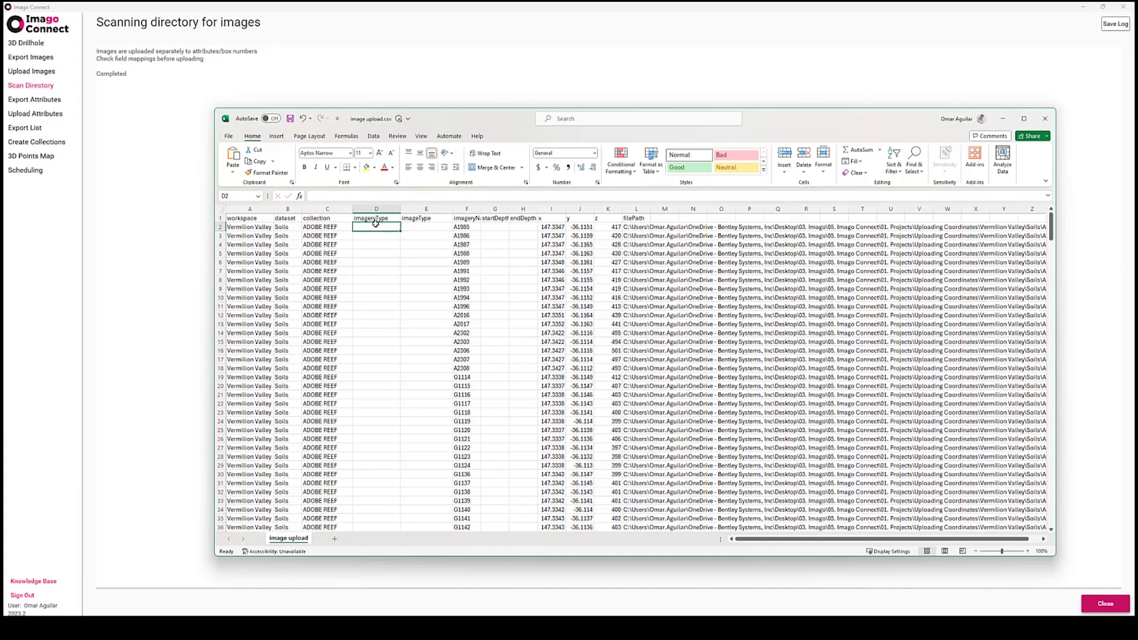
text(Soils)
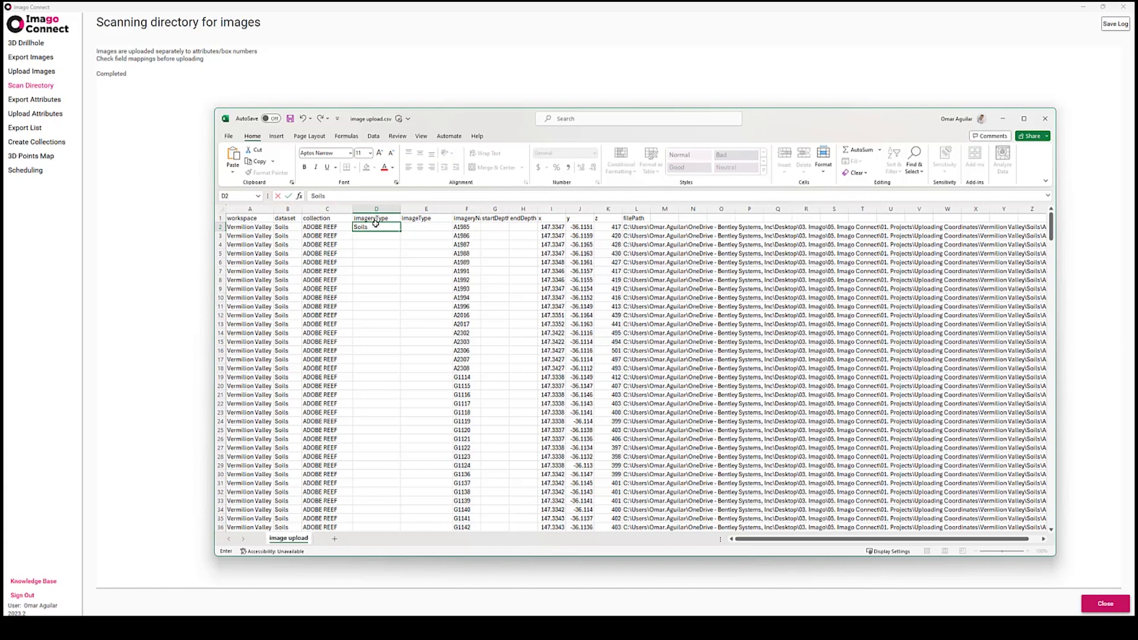
text( (Coordinates))
key(Return)
drag(400, 209, 411, 209)
double_click(412, 231)
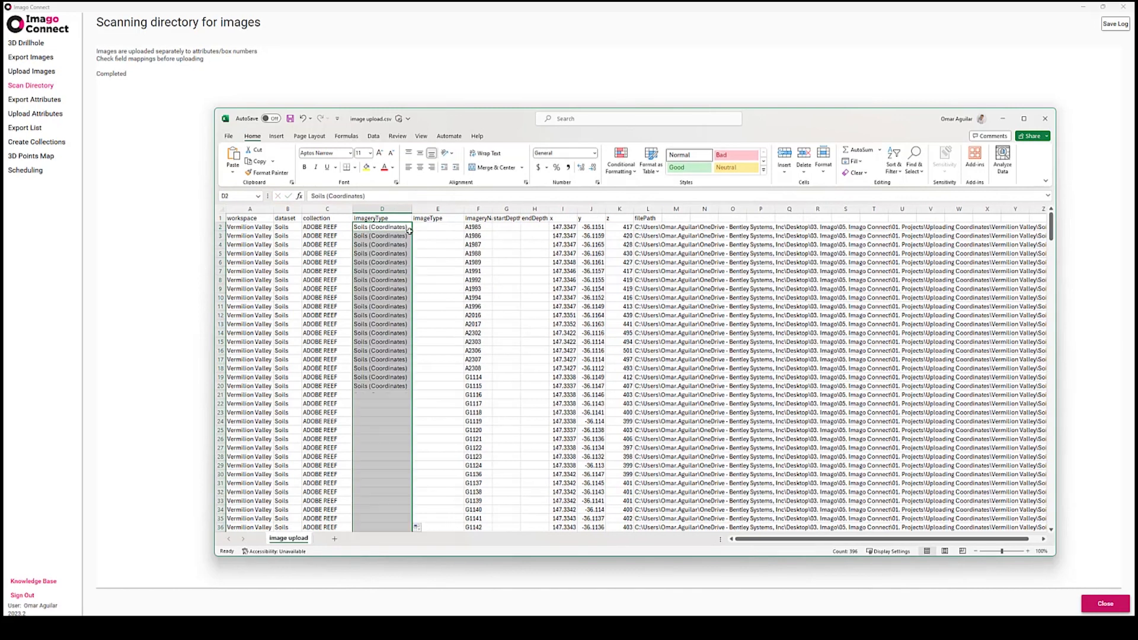
- Fill the imageType column with Field for every image row
click(435, 227)
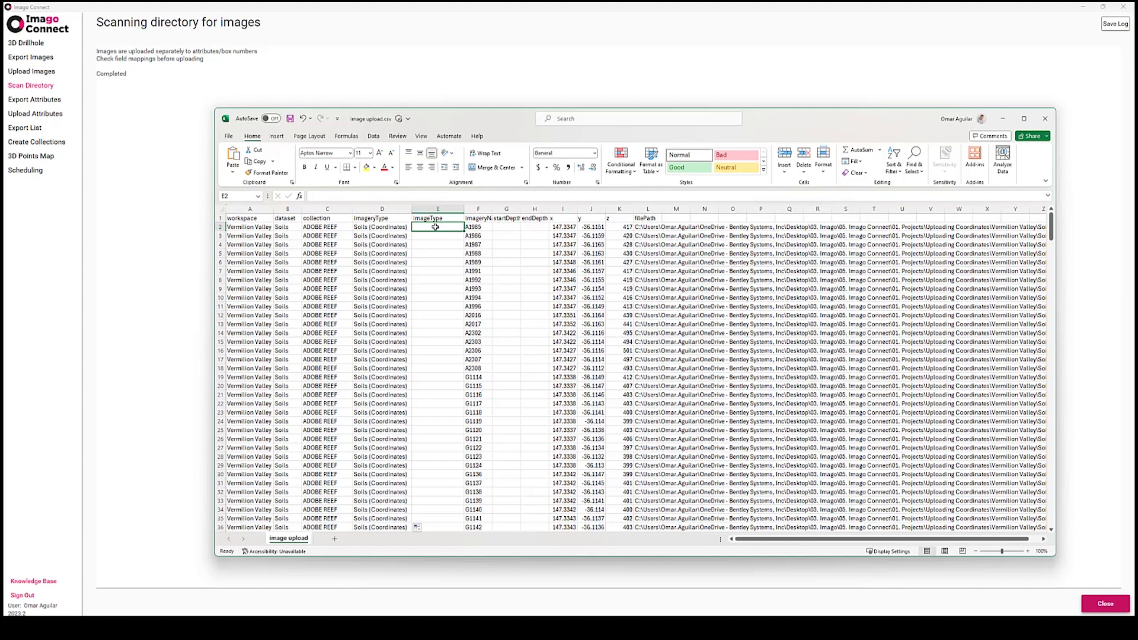
text(Field)
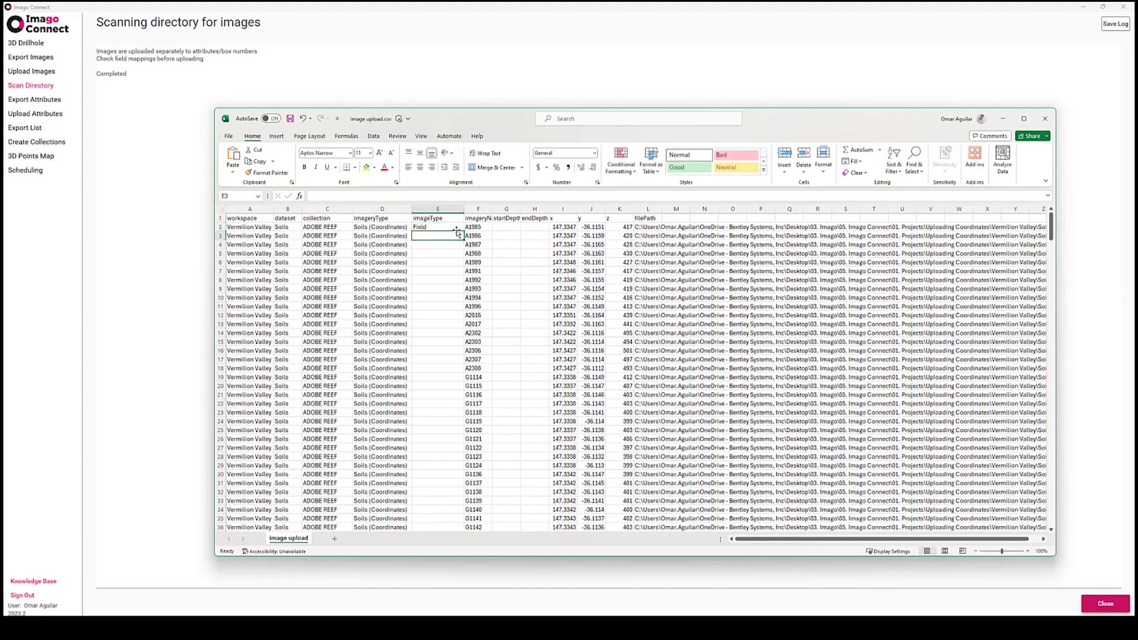
key(Return)
click(435, 226)
double_click(464, 231)
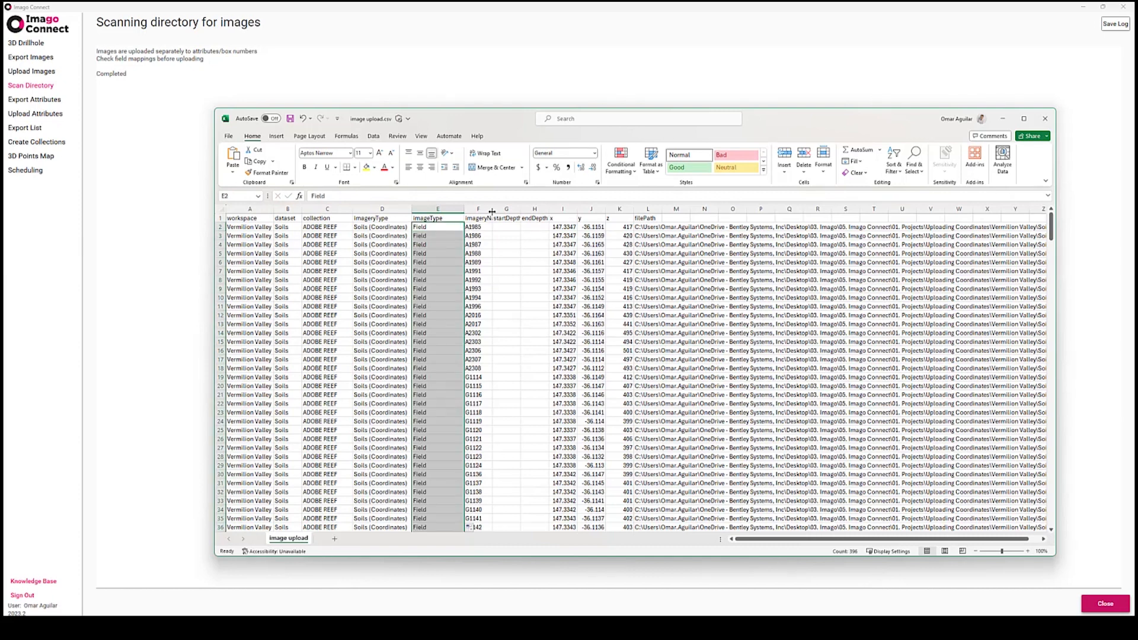
- Widen the imageryName column to check its header, and save and close image upload.csv
drag(493, 212, 528, 211)
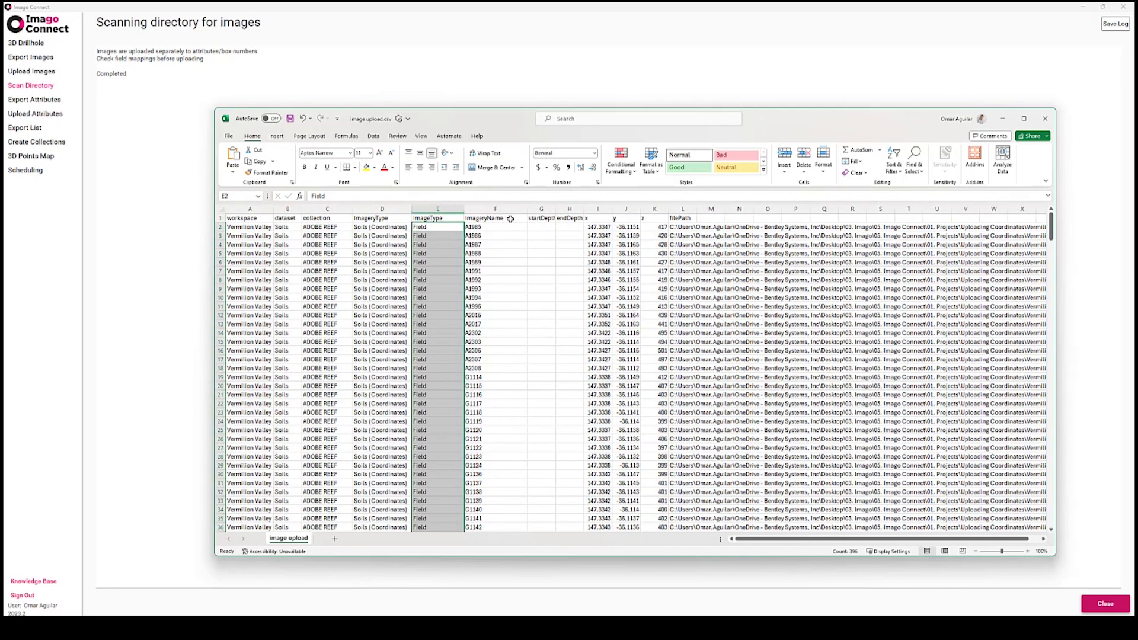
click(513, 222)
click(512, 220)
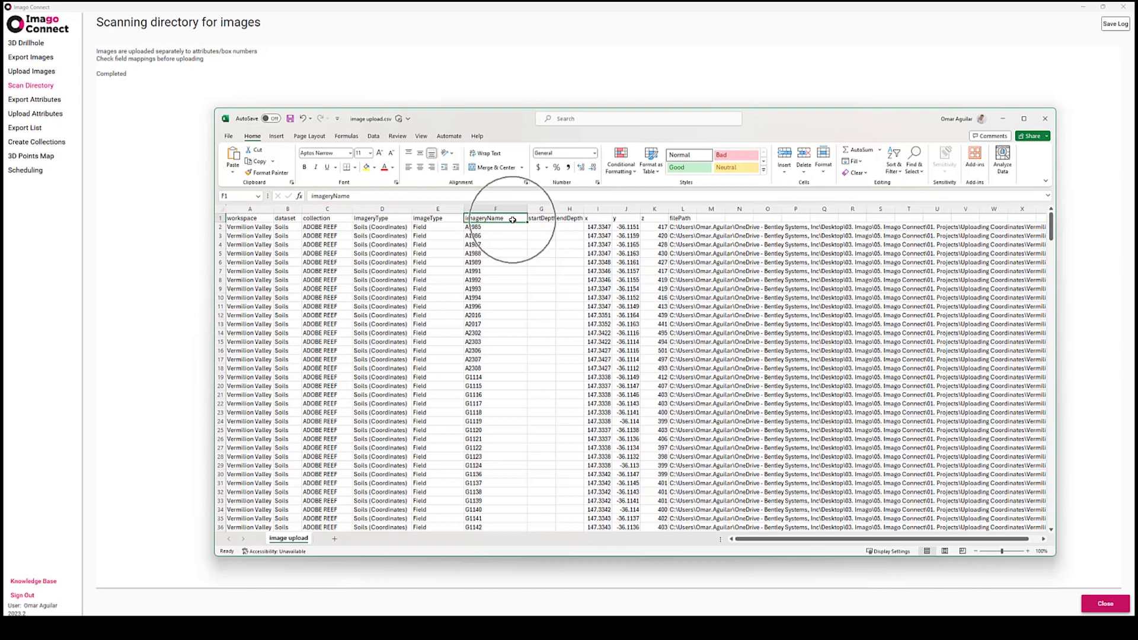
click(512, 220)
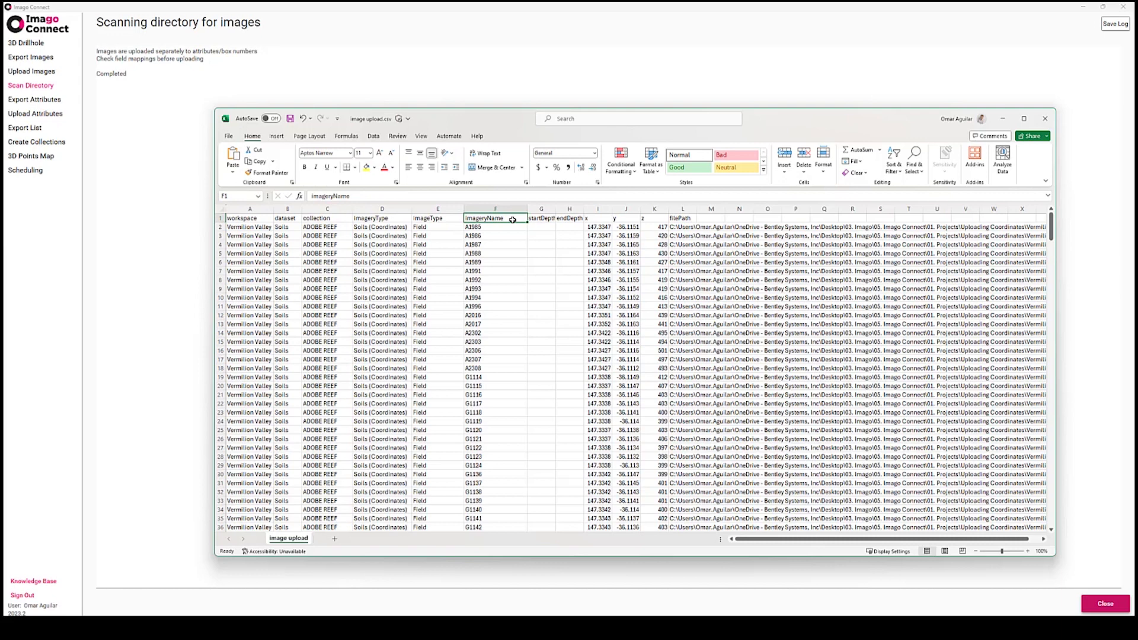
click(289, 119)
click(1044, 118)
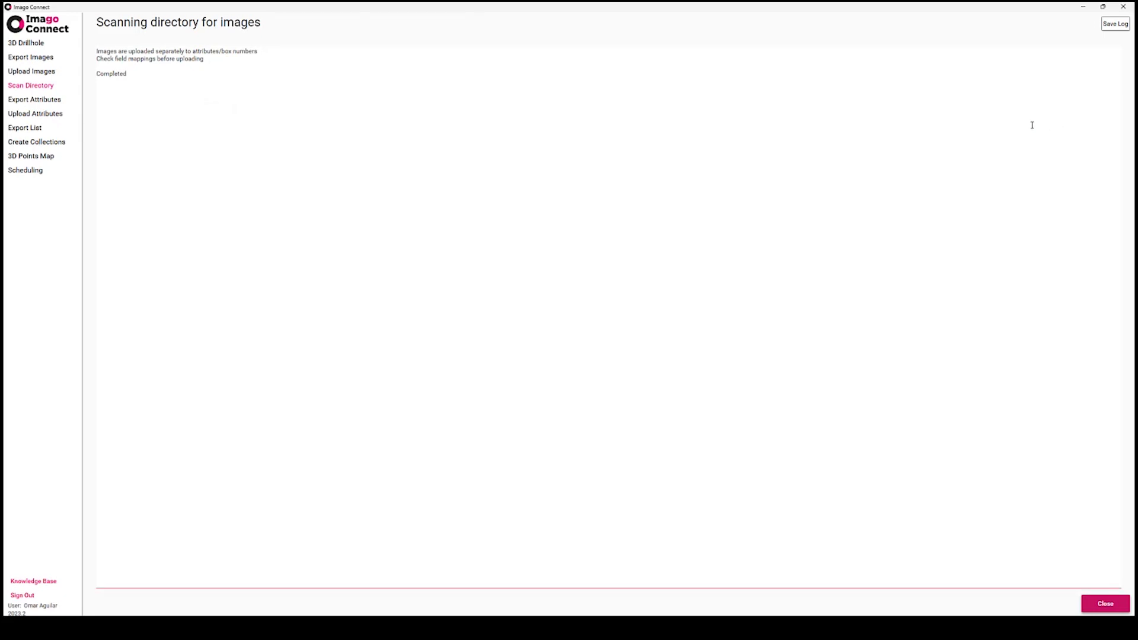
- Upload the images in Imago Connect from image upload.csv, accepting the existing field mapping
click(64, 78)
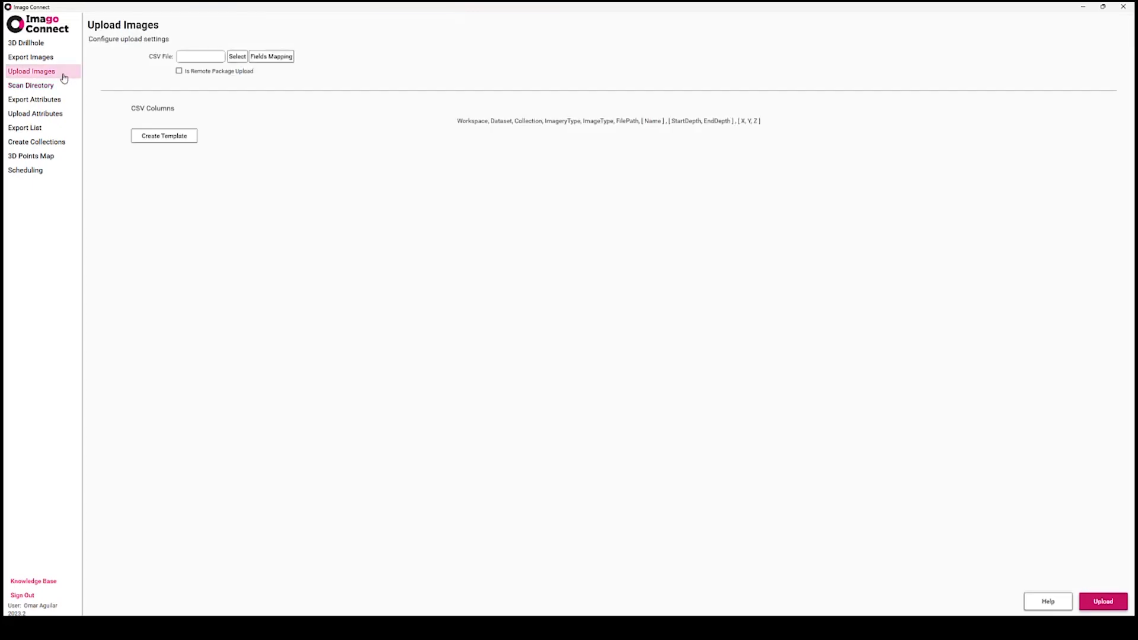
click(237, 57)
double_click(135, 96)
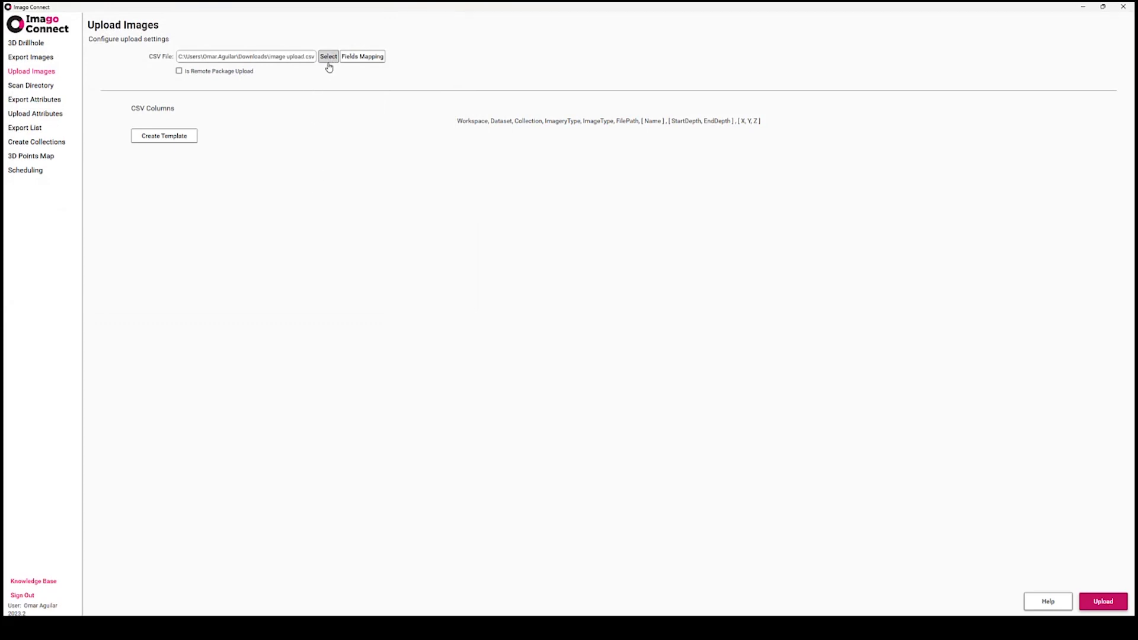
click(360, 61)
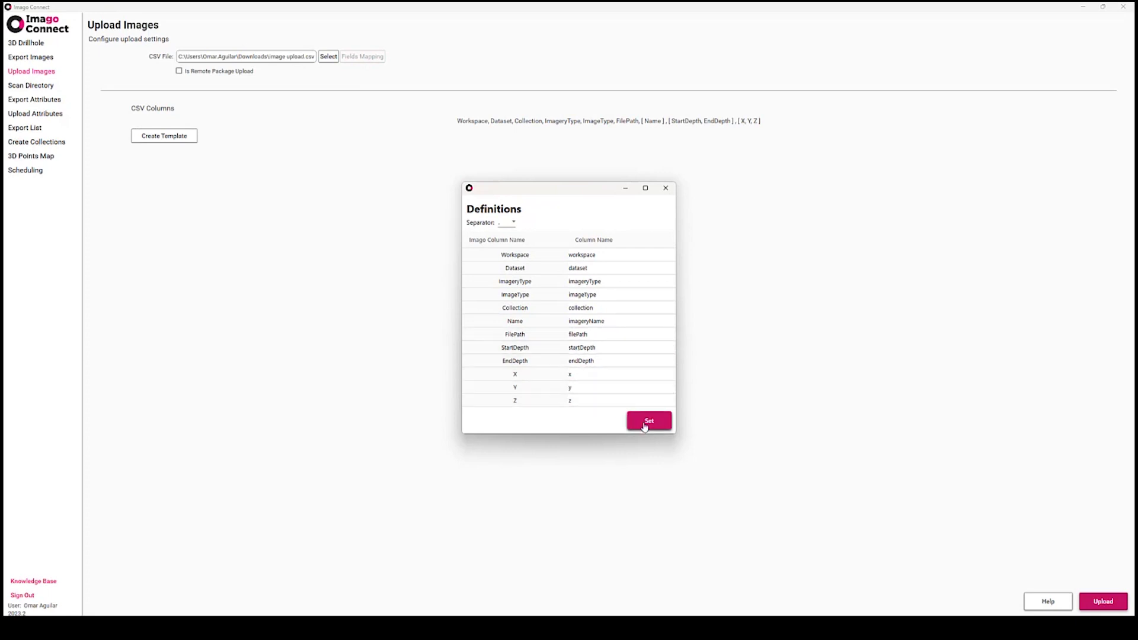
click(647, 423)
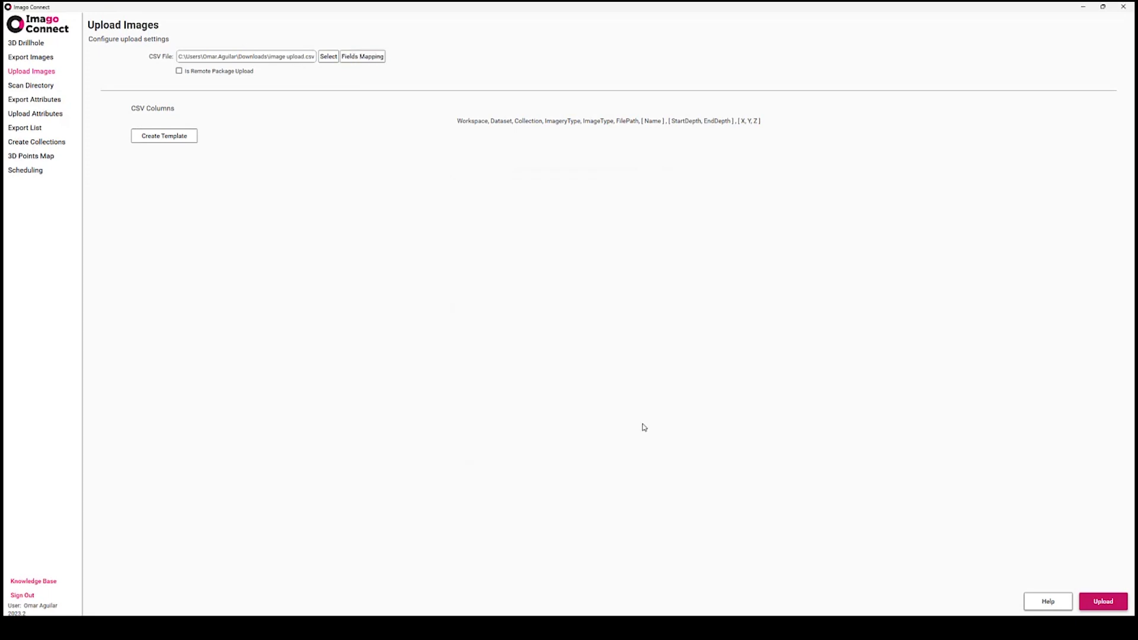
click(1096, 602)
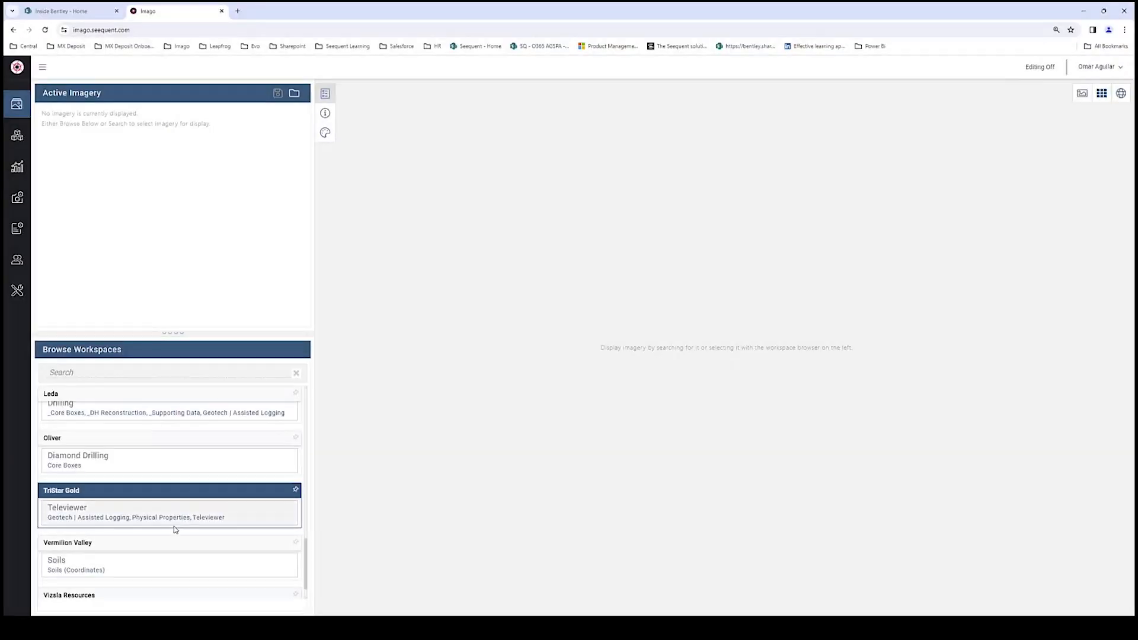
- In Imago in the browser, open Vermilion Valley's Soils dataset and display the ADOBE REEF collection
click(129, 567)
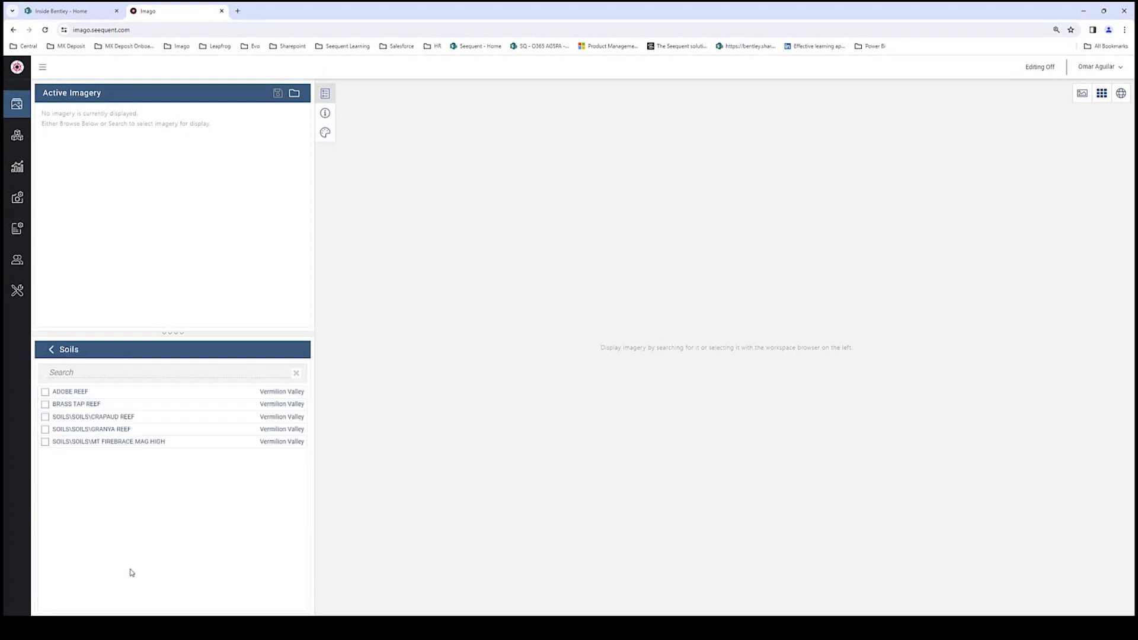
click(45, 394)
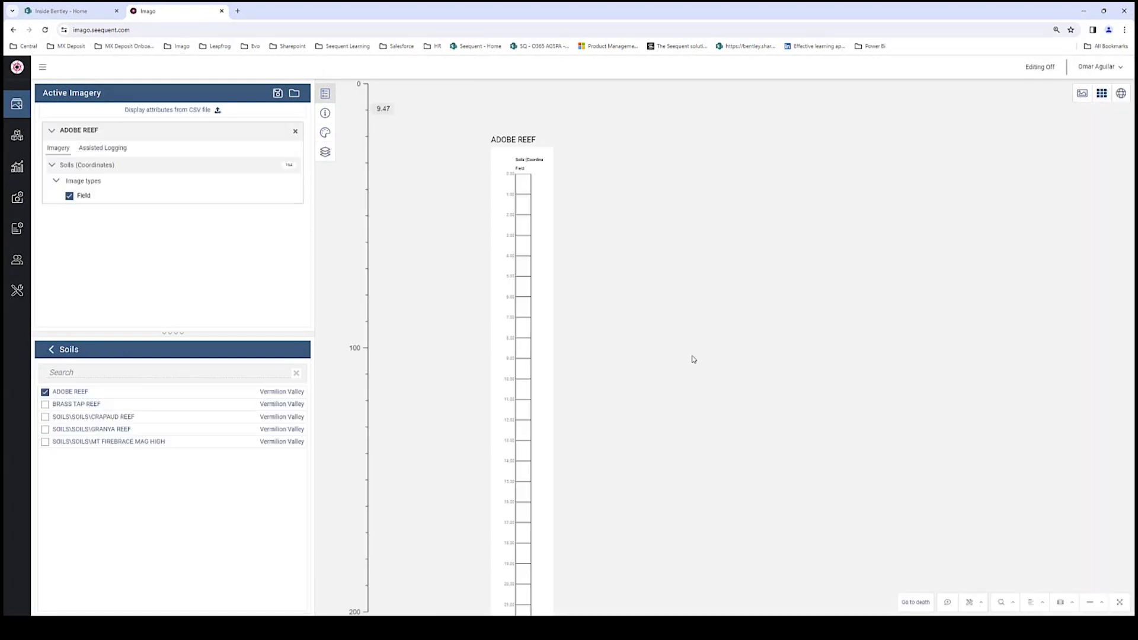